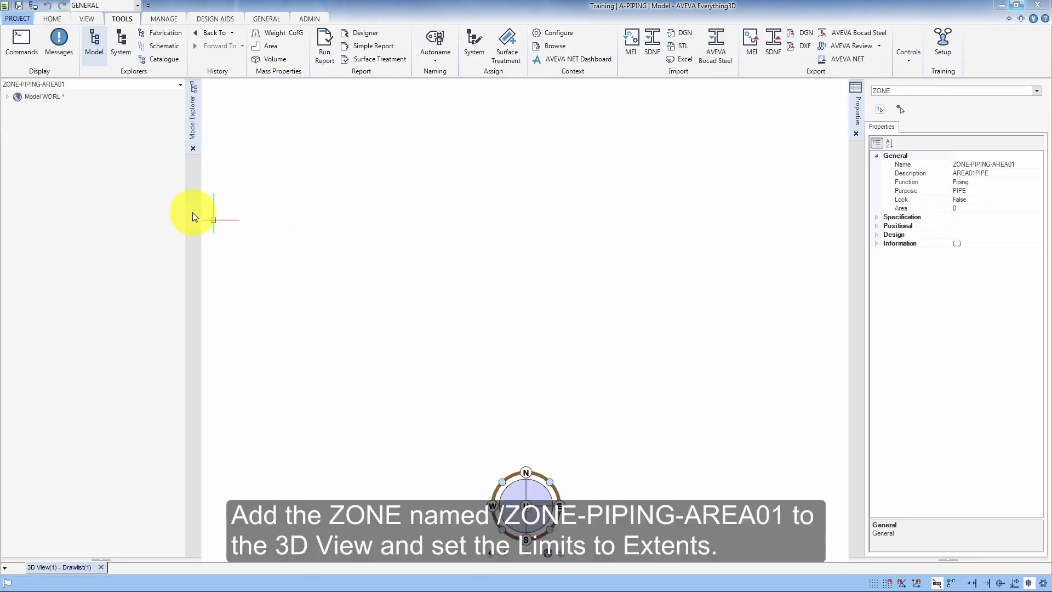
# - Add ZONE-PIPING-AREA01 to the 3D view and set the view limits to its extents
pyautogui.click(8, 97)
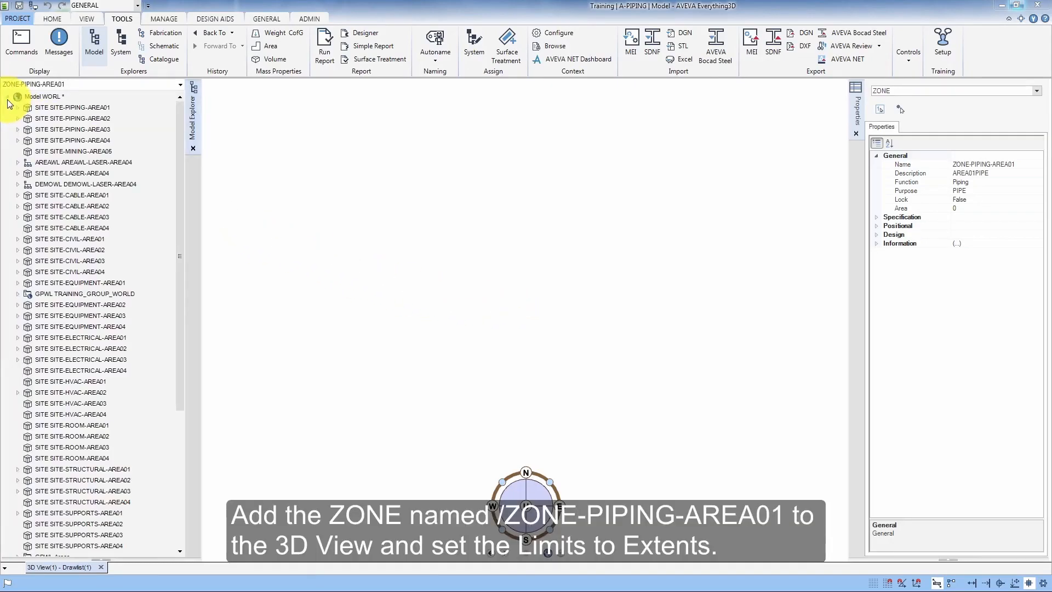
pyautogui.click(17, 108)
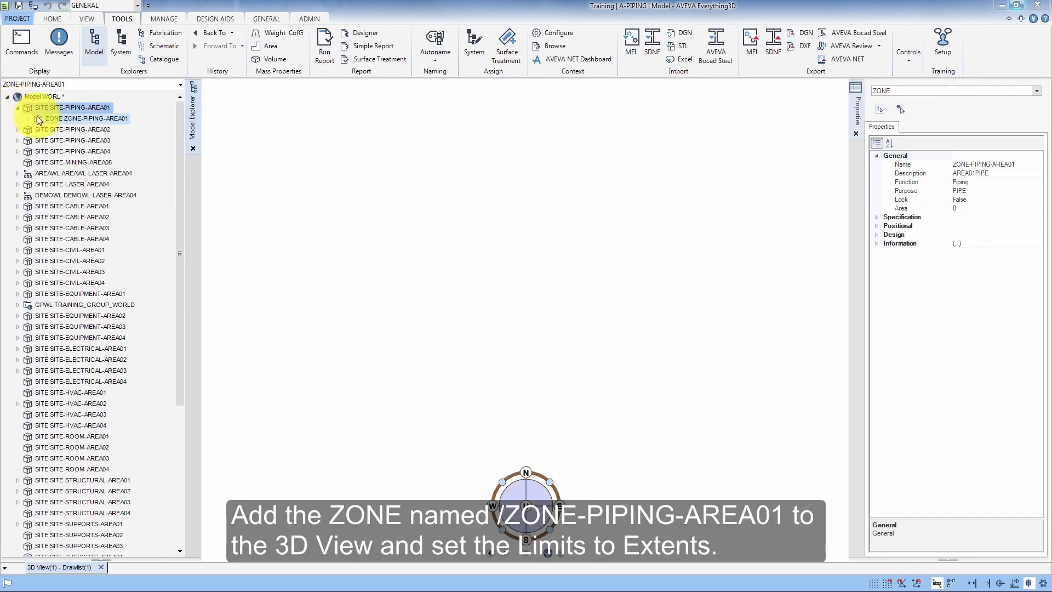
pyautogui.moveTo(73, 120)
pyautogui.mouseDown()
pyautogui.moveTo(302, 247)
pyautogui.moveTo(521, 268)
pyautogui.mouseUp()
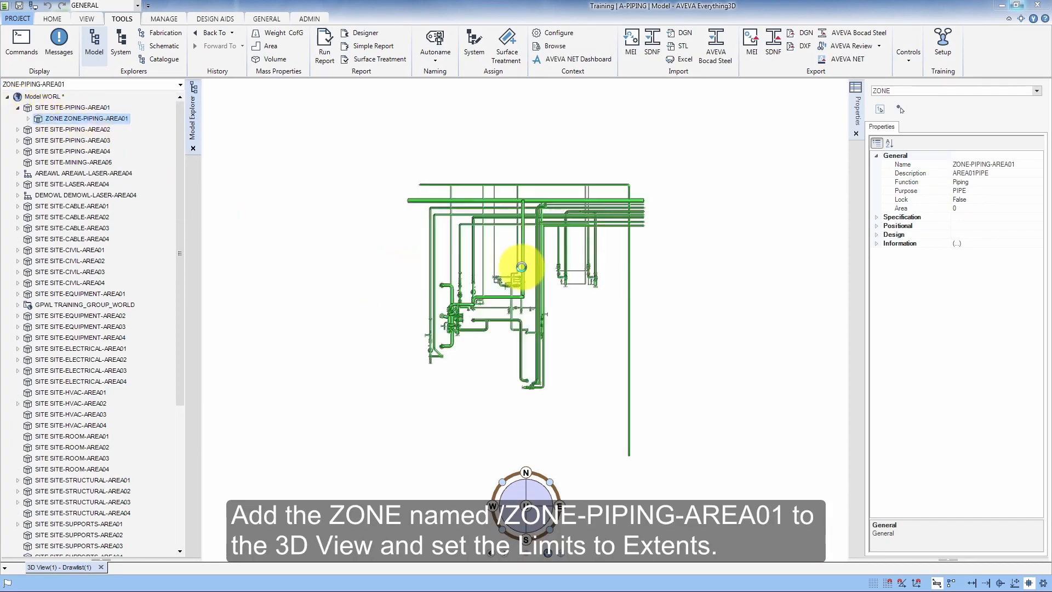
pyautogui.rightClick(346, 269)
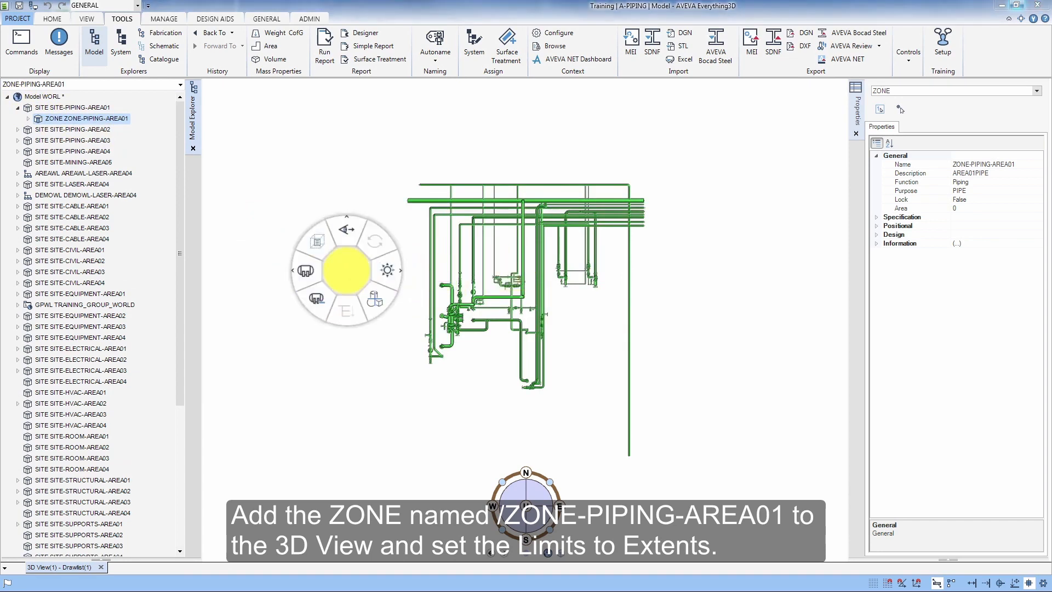
pyautogui.click(317, 242)
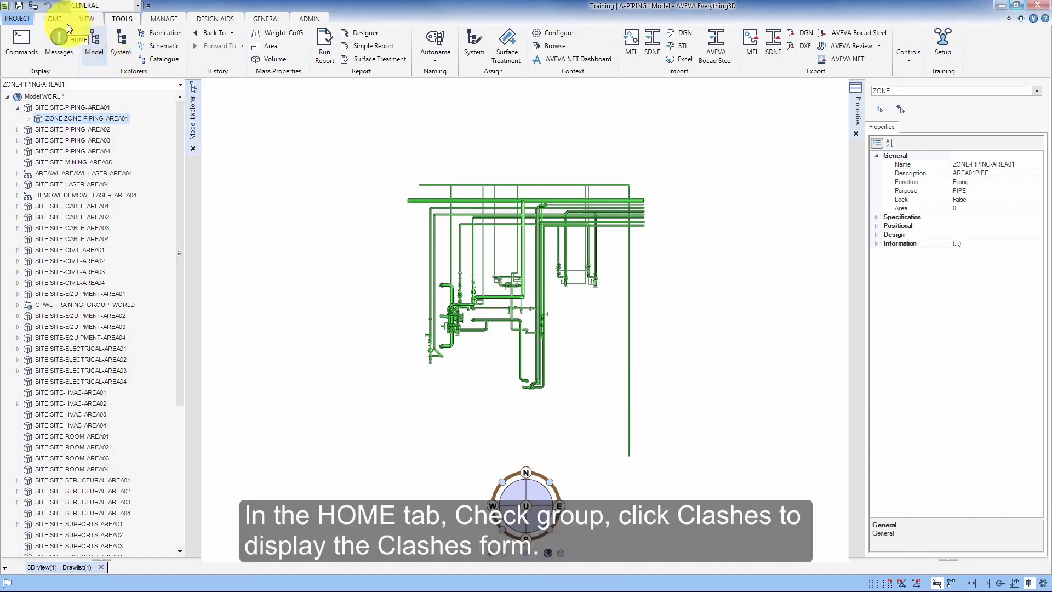
# - Open the Clashes form and turn on the Clash midpoint position option
pyautogui.click(52, 19)
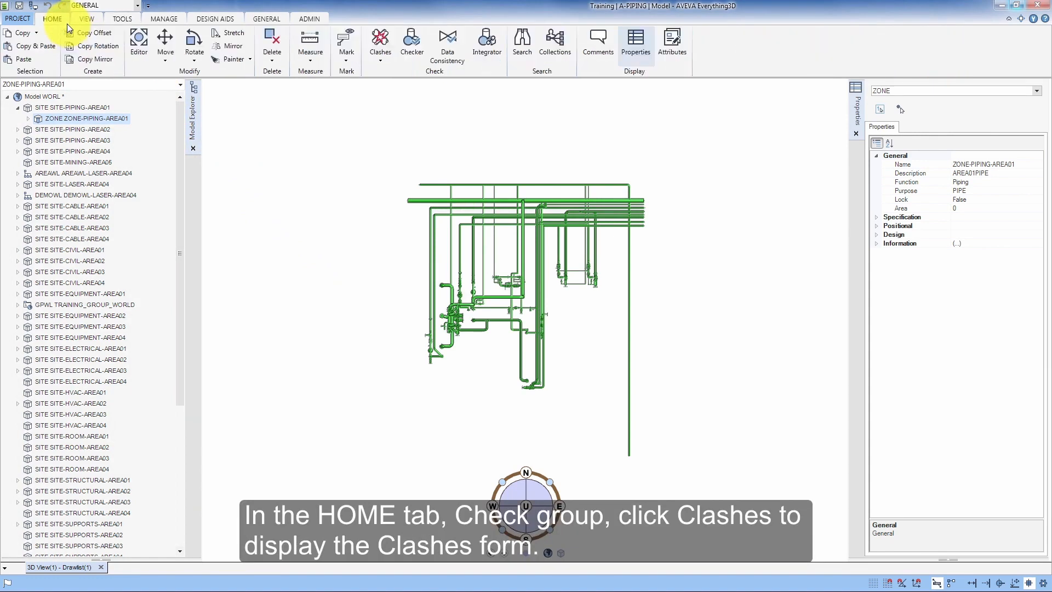
pyautogui.click(388, 38)
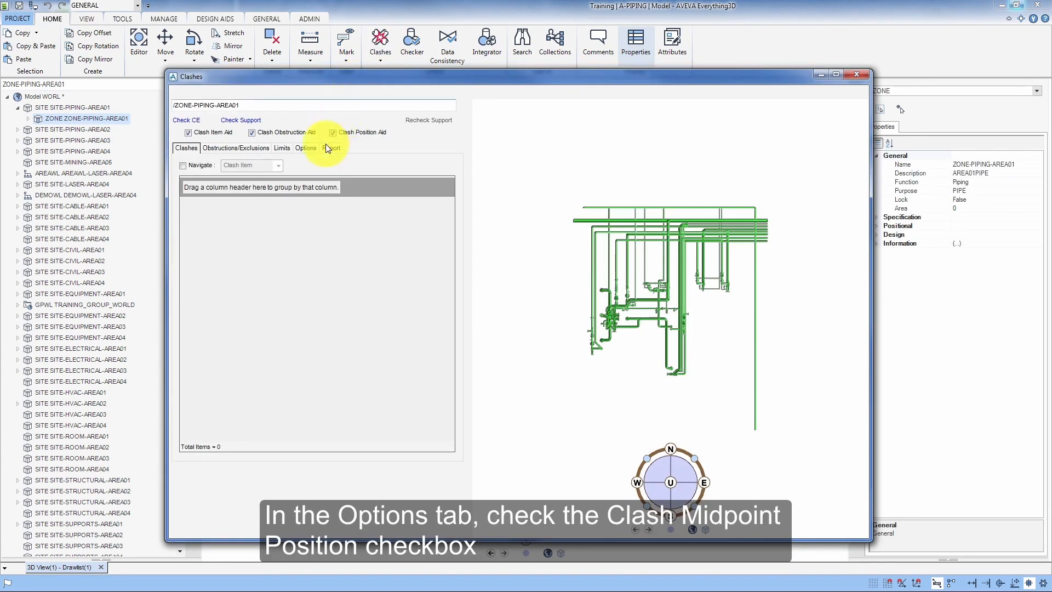
pyautogui.click(306, 148)
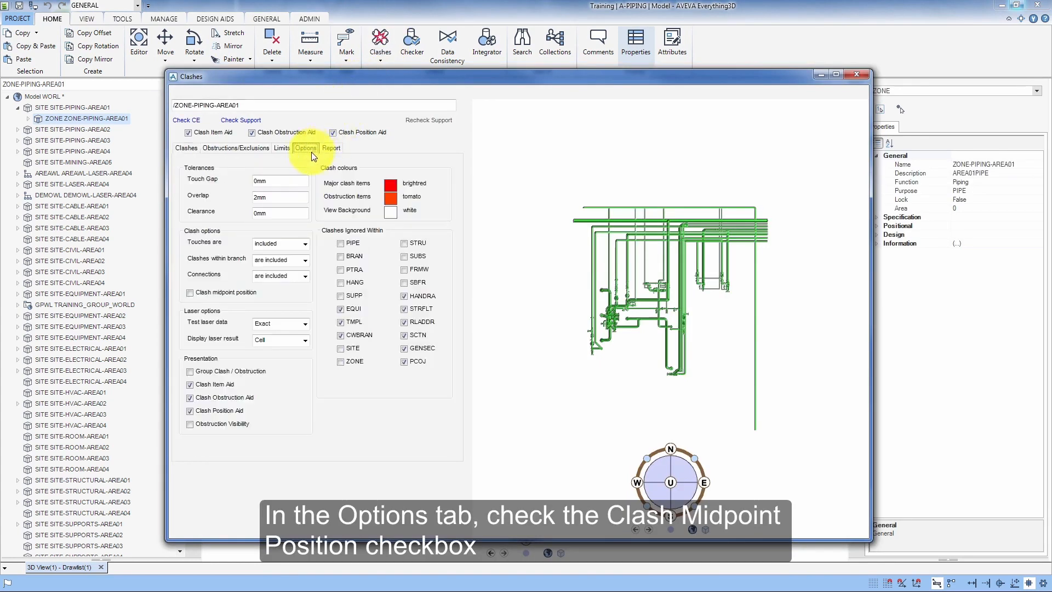
pyautogui.click(190, 294)
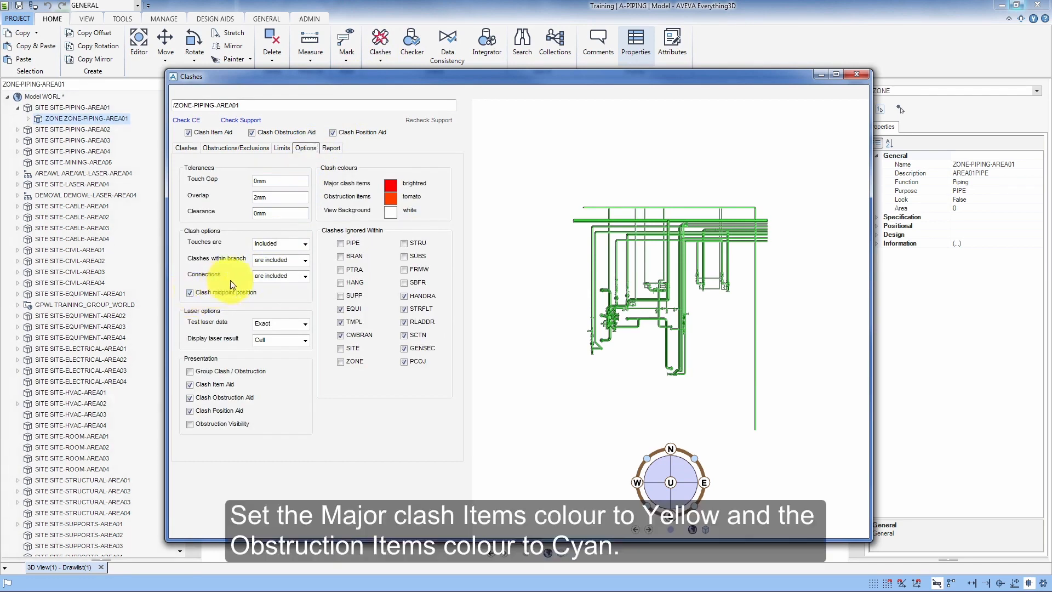
# - Set the major clash items colour to yellow and the obstruction items colour to cyan
pyautogui.click(392, 185)
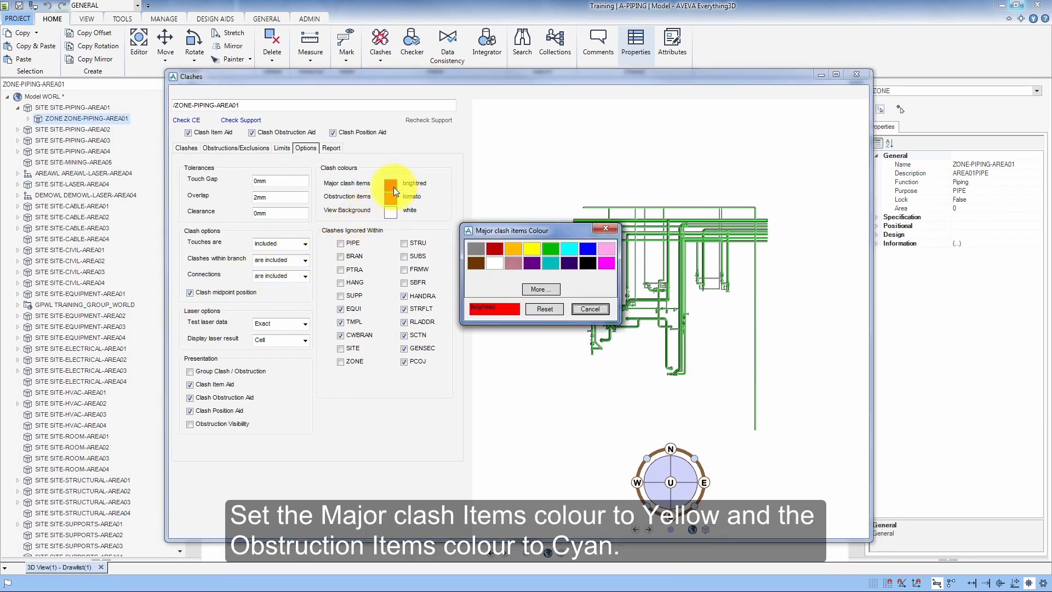
pyautogui.click(531, 253)
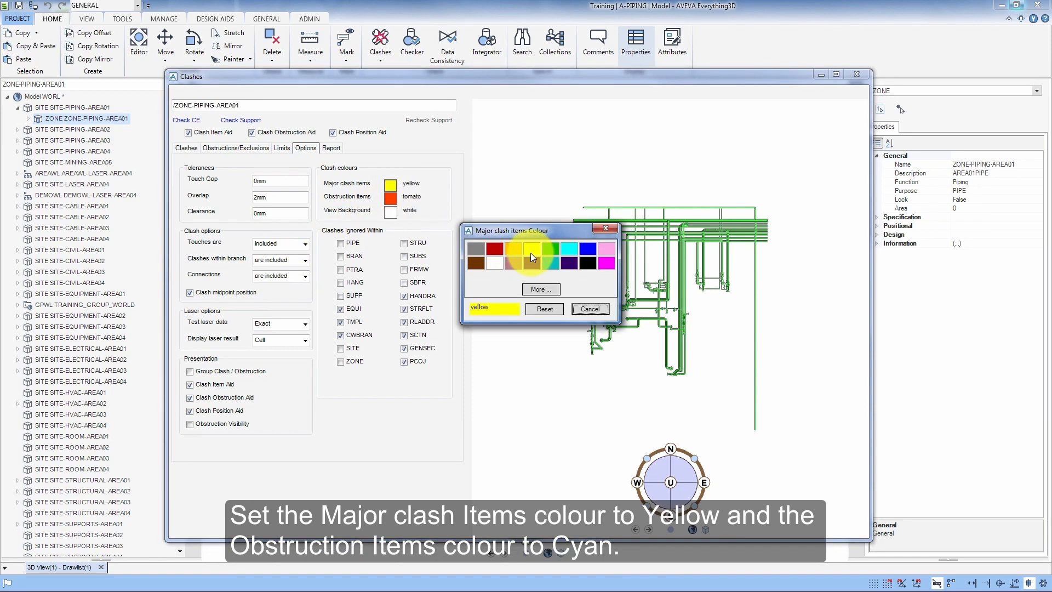
pyautogui.click(591, 308)
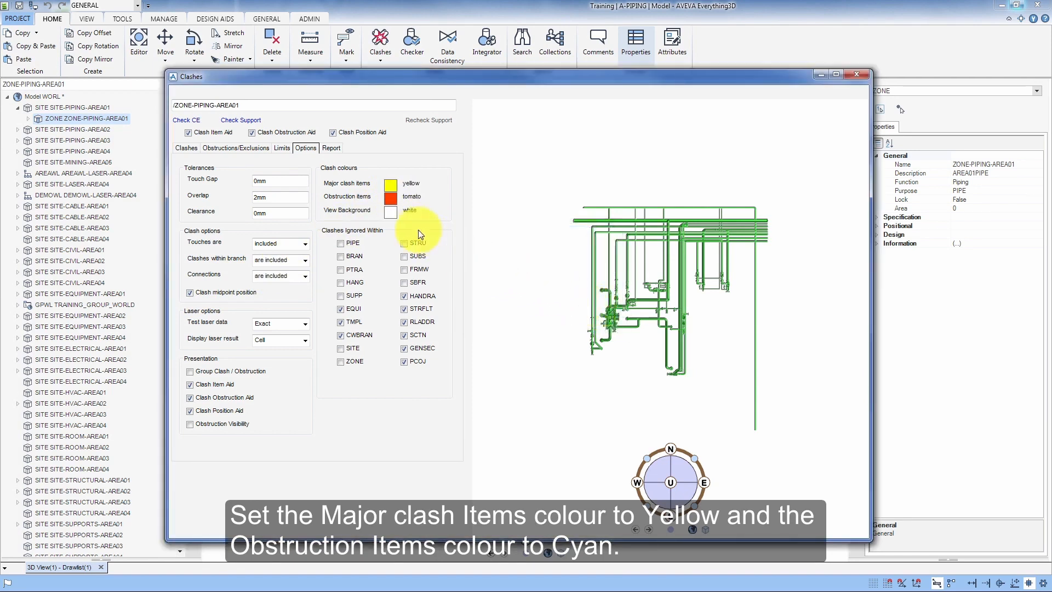
pyautogui.click(395, 201)
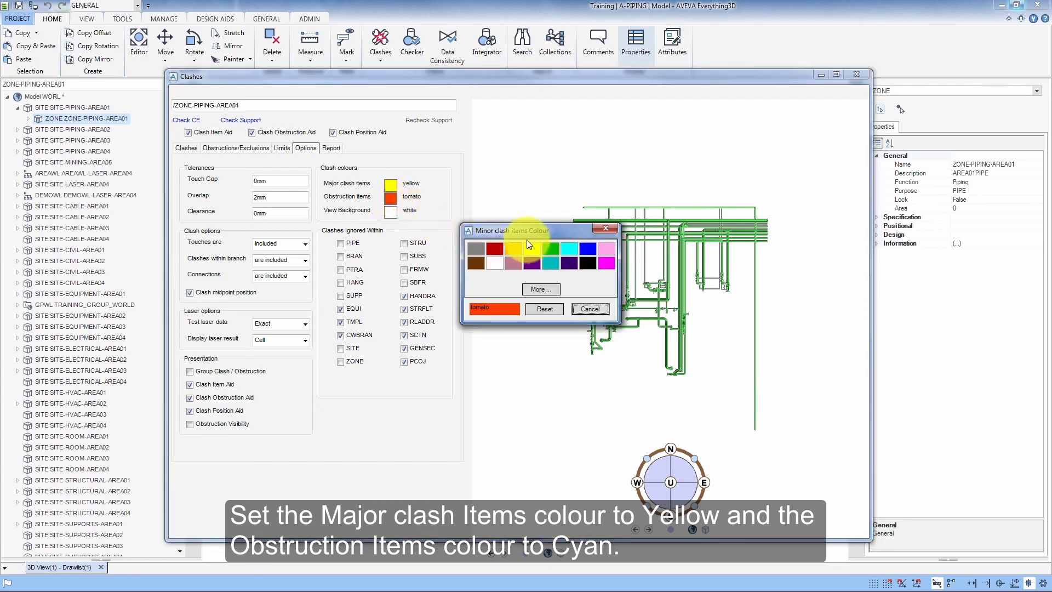
pyautogui.click(571, 251)
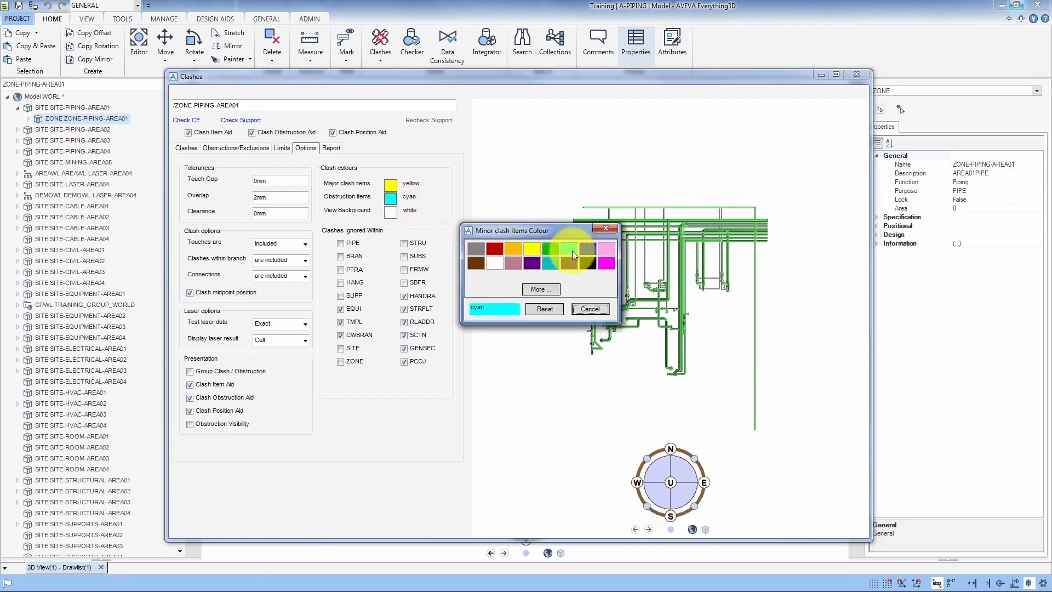
pyautogui.click(590, 309)
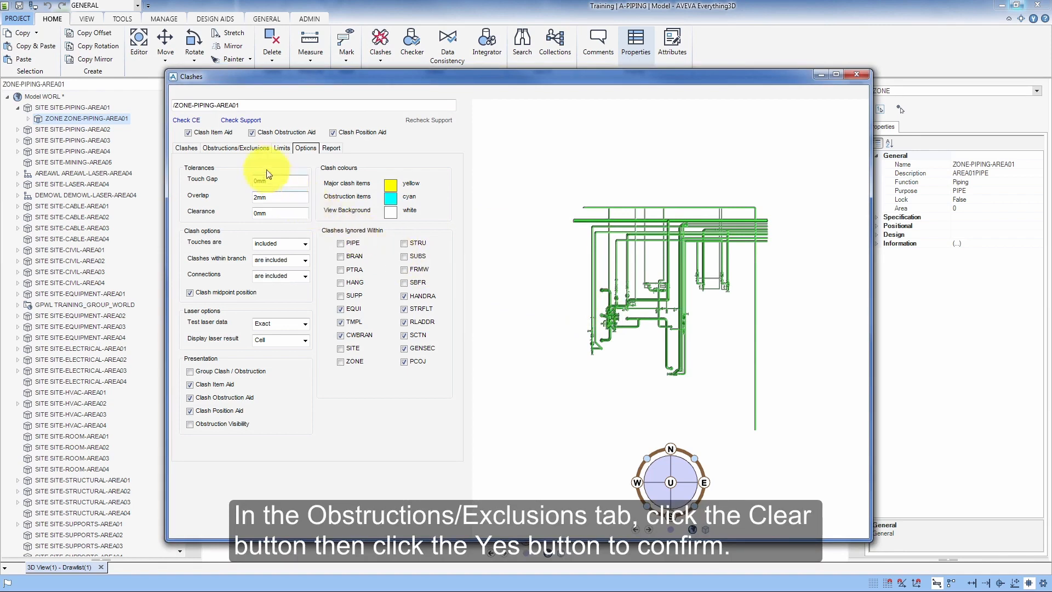
# - Clear the obstructions list and confirm the clearing
pyautogui.click(257, 147)
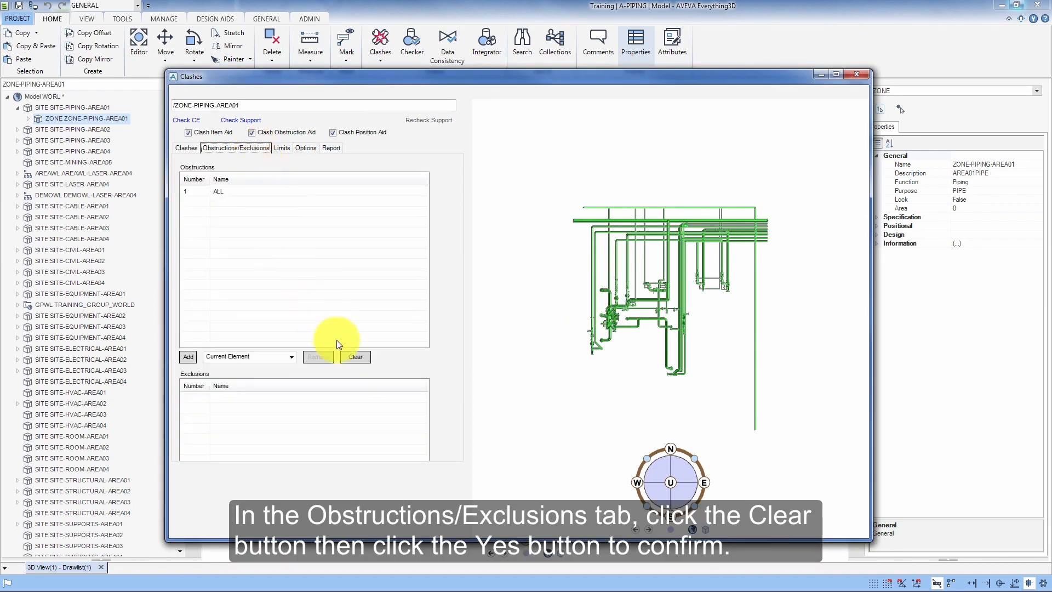
pyautogui.click(364, 361)
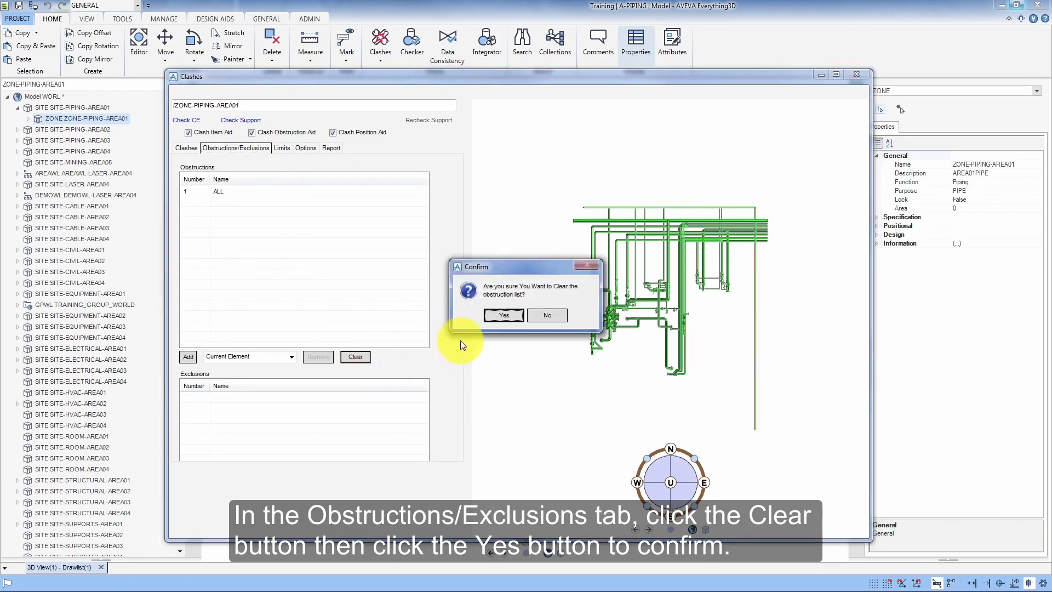
pyautogui.click(499, 317)
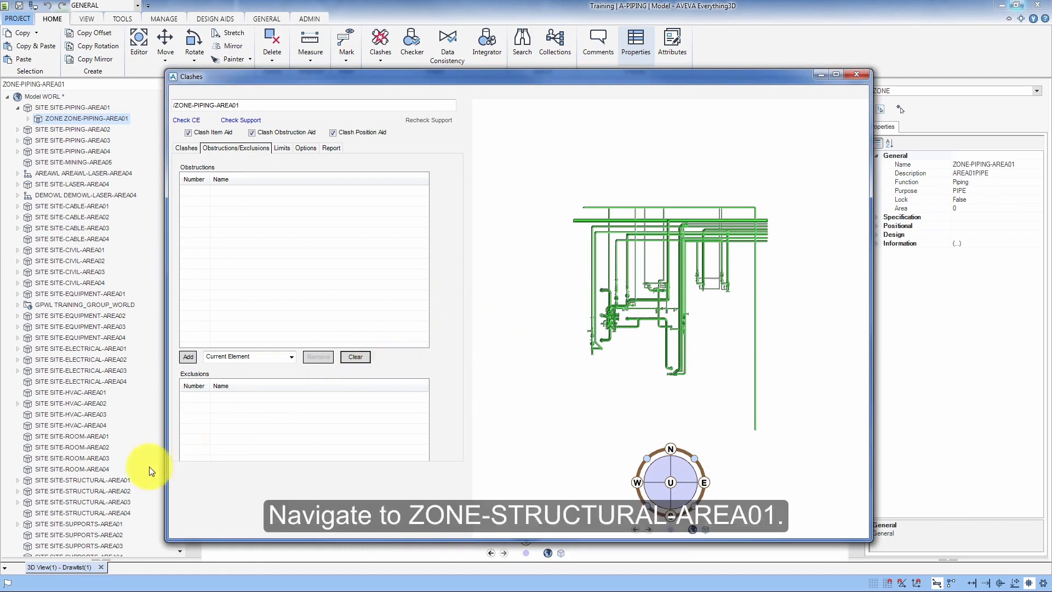
# - Select ZONE-STRUCTURAL-AREA01 in the model tree and add it to the obstructions list as the current element
pyautogui.click(81, 481)
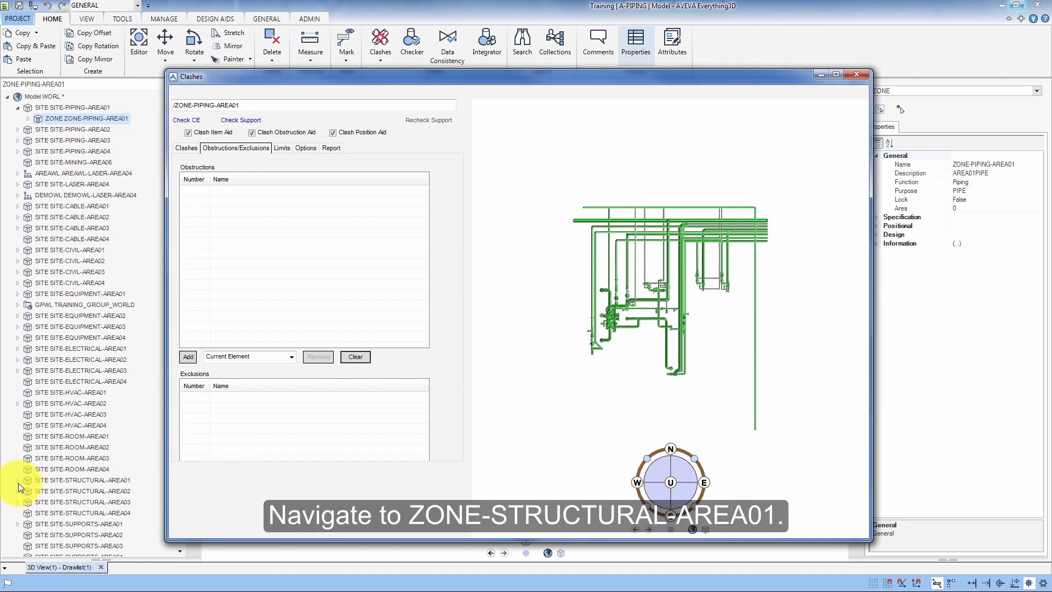
pyautogui.click(18, 481)
pyautogui.click(70, 491)
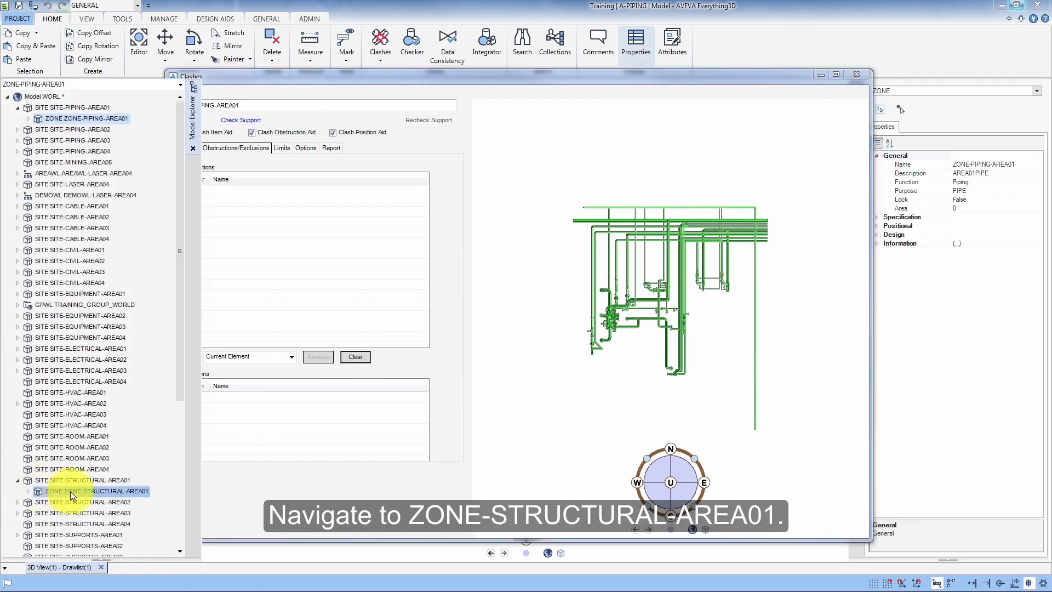
pyautogui.click(99, 491)
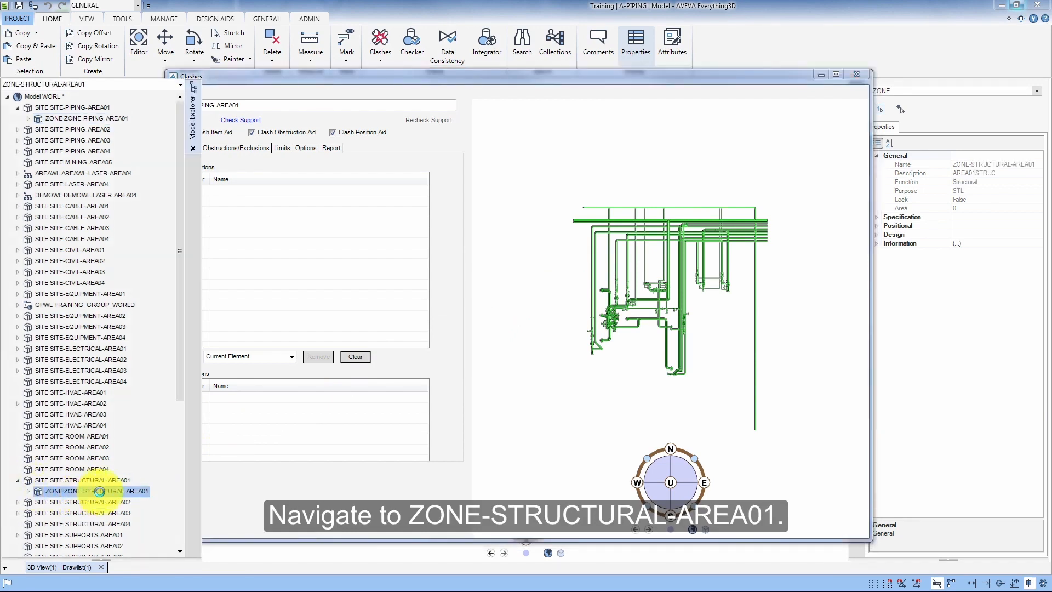
pyautogui.click(219, 498)
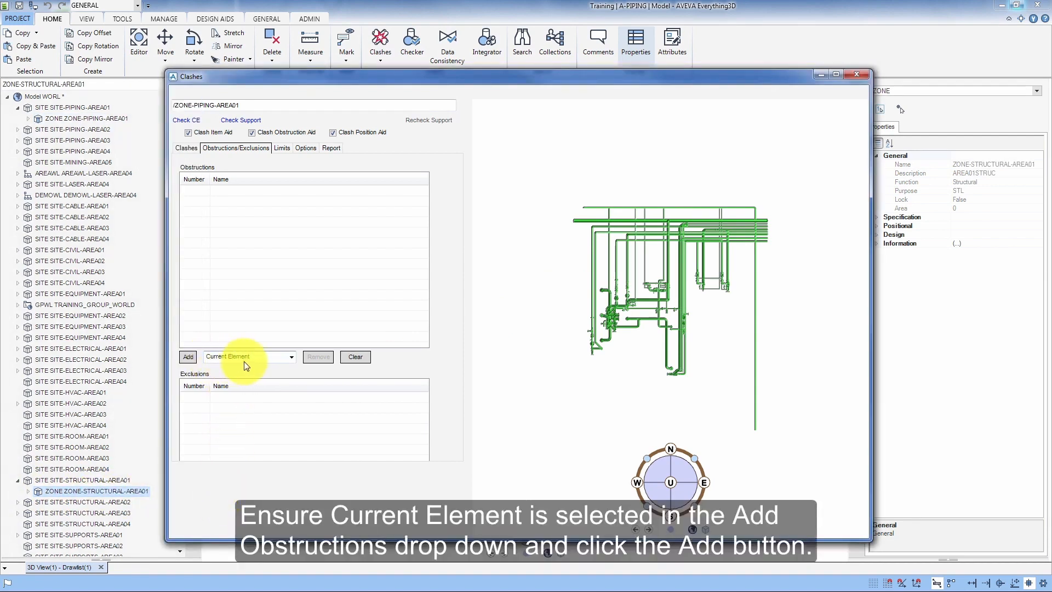
pyautogui.click(189, 359)
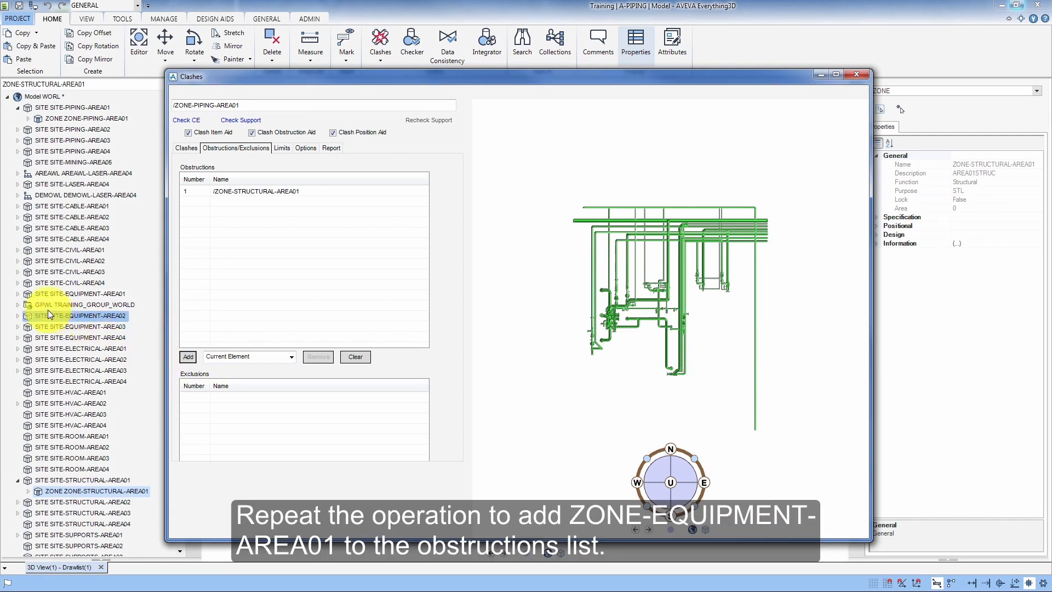
# - Select ZONE-EQUIPMENT-AREA01 and add it to the obstructions list as well
pyautogui.click(18, 294)
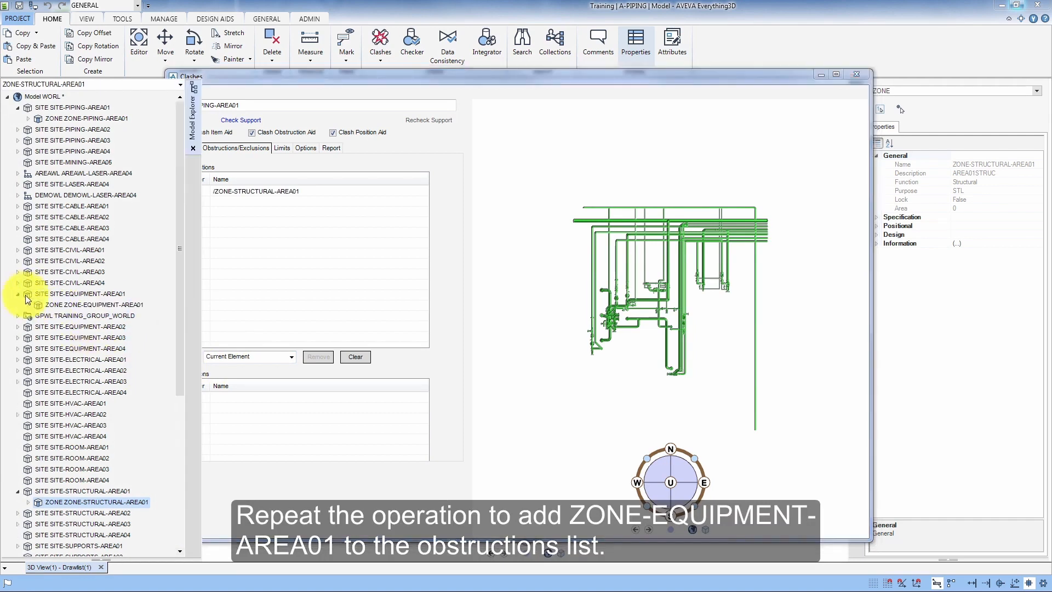
pyautogui.click(71, 304)
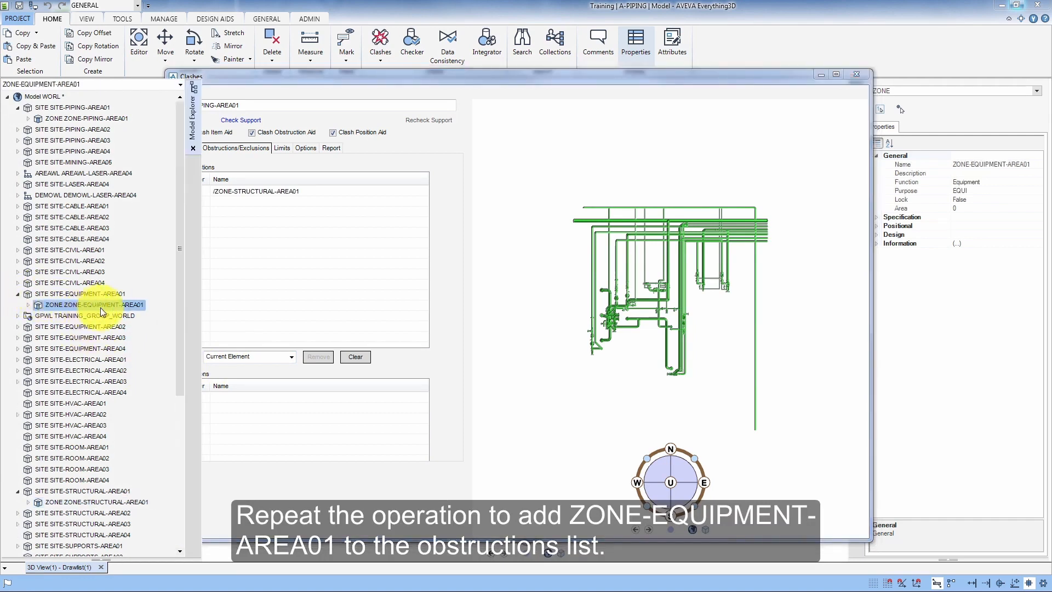
pyautogui.click(232, 376)
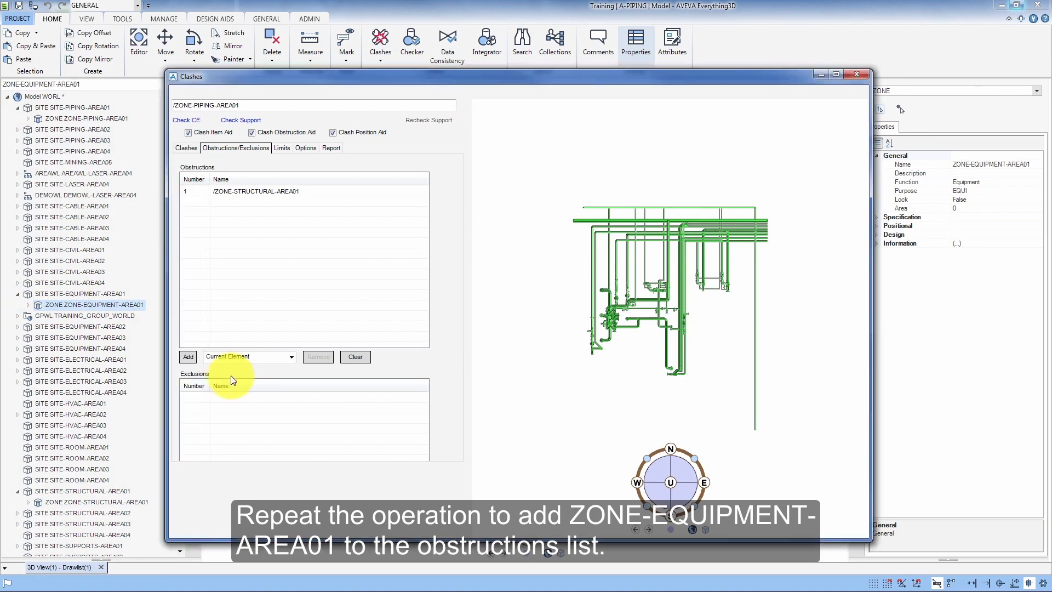
pyautogui.click(188, 357)
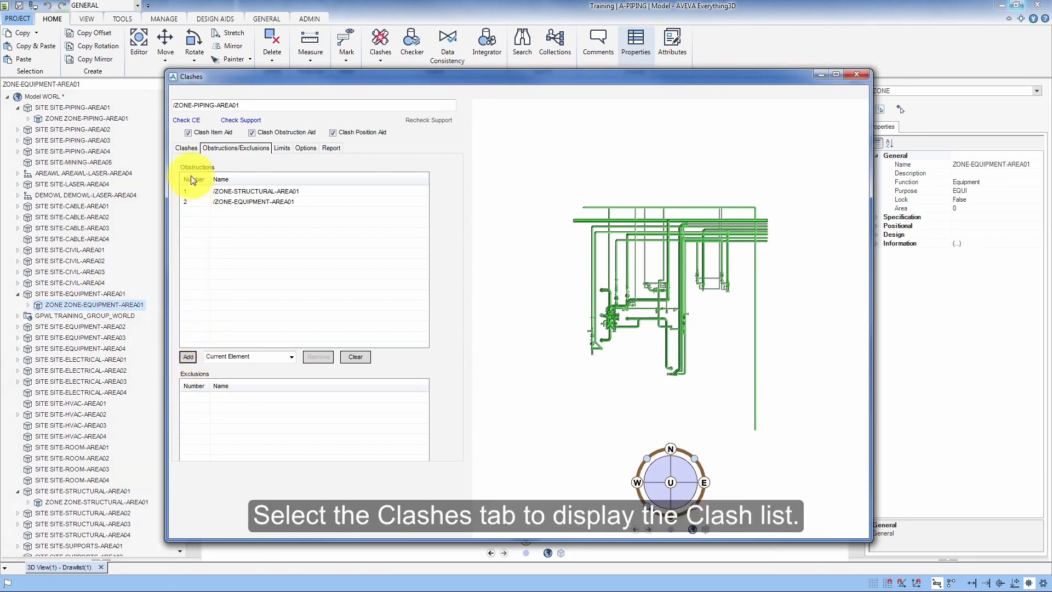
# - Navigate to pipe 150-A-57 and run Check CE on it from the clash list
pyautogui.click(187, 152)
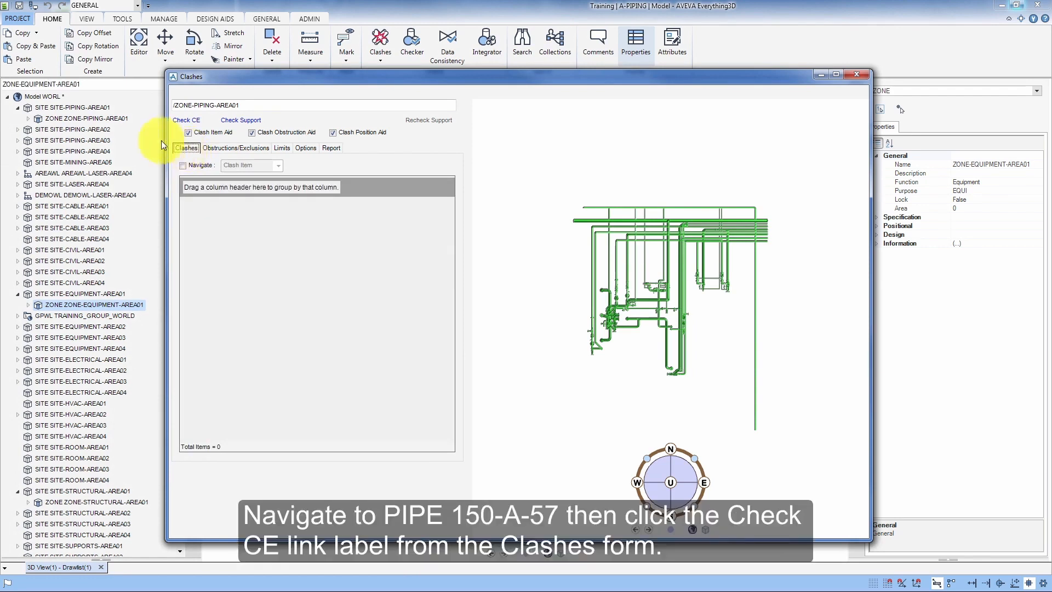
pyautogui.click(125, 84)
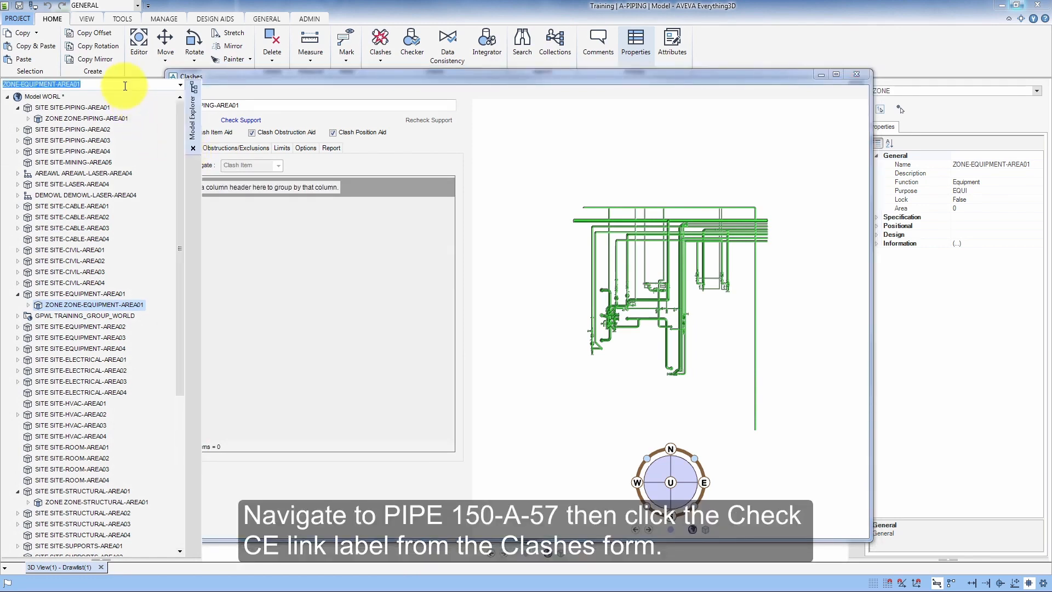
pyautogui.write('150')
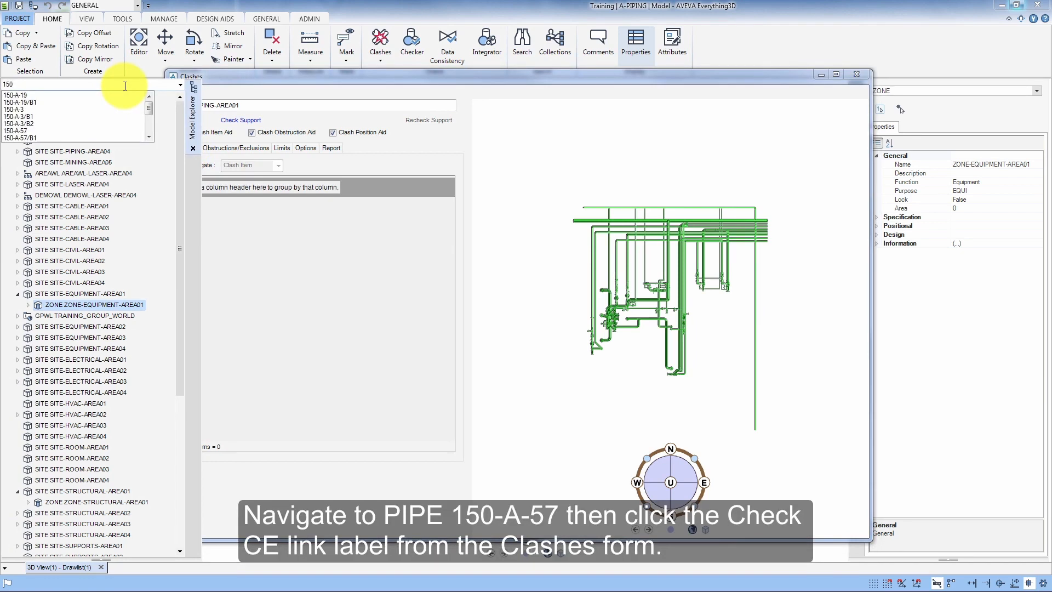
pyautogui.write('-A')
pyautogui.click(34, 131)
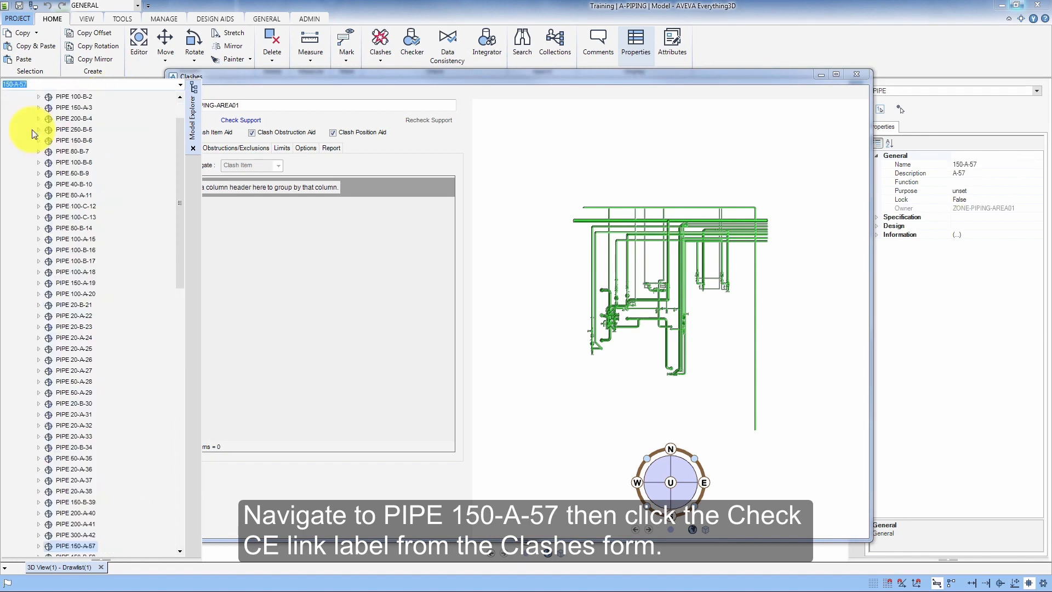
pyautogui.click(258, 295)
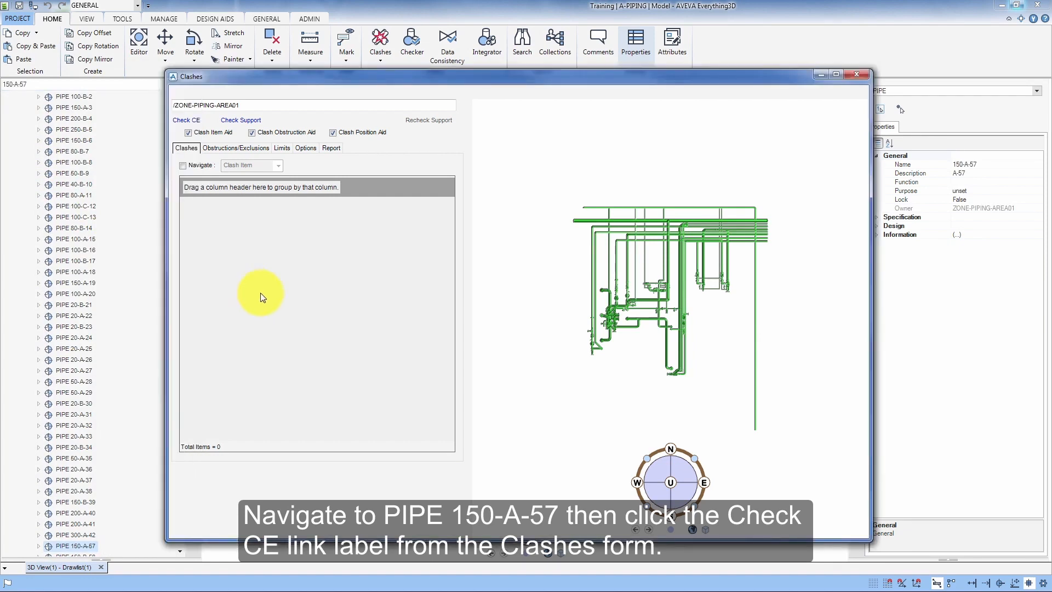
pyautogui.click(196, 120)
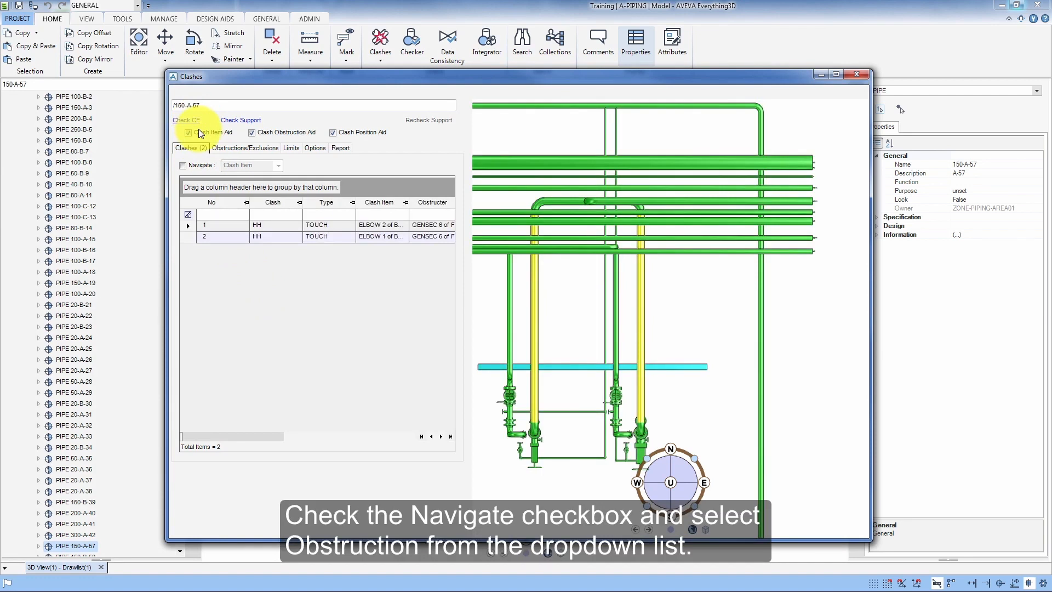
# - Turn on clash navigation by Obstruction and select the second clash in the list
pyautogui.click(183, 169)
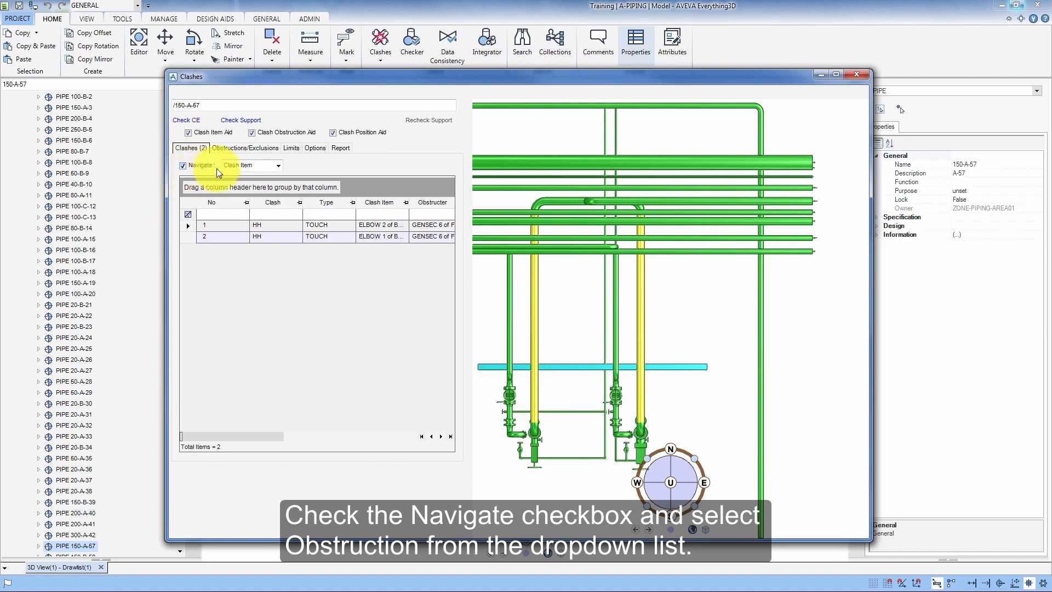
pyautogui.click(279, 166)
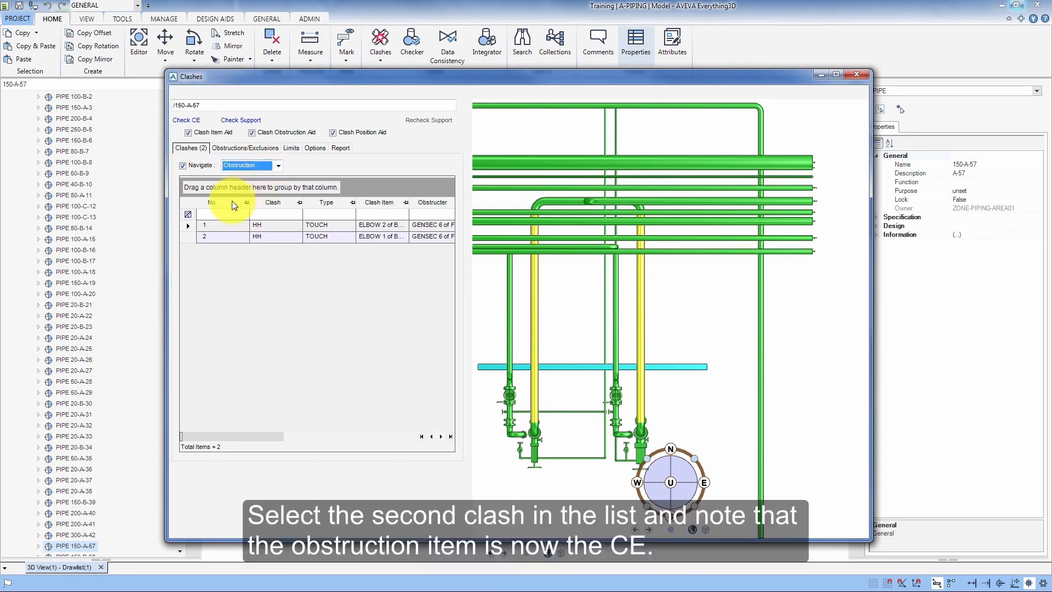
pyautogui.click(200, 236)
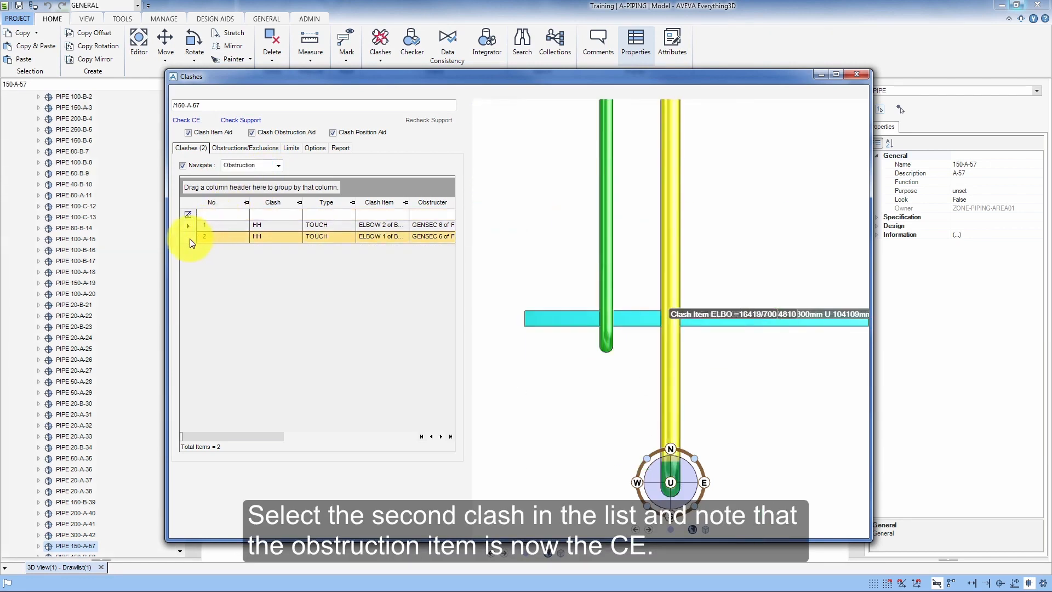
pyautogui.click(190, 239)
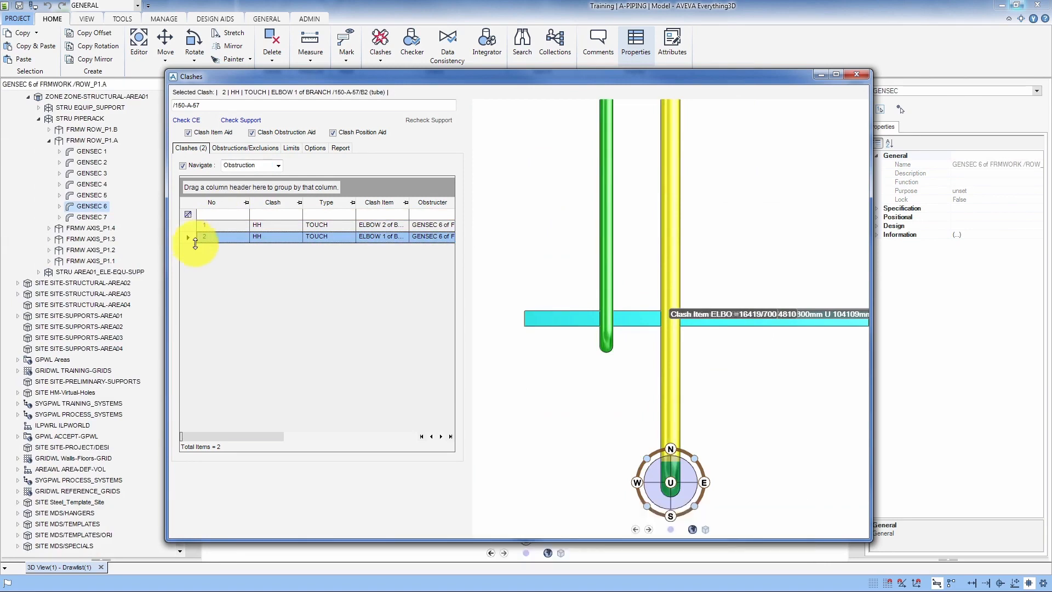
# - Remove ZONE-PIPING-AREA01 from the 3D view
pyautogui.click(154, 217)
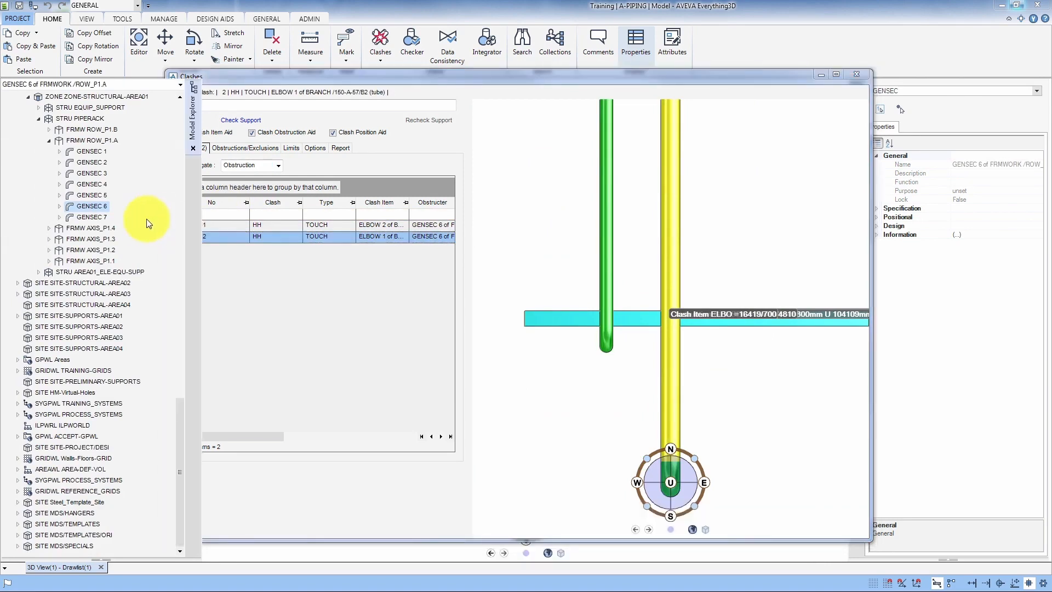
pyautogui.scroll(7, 146, 223)
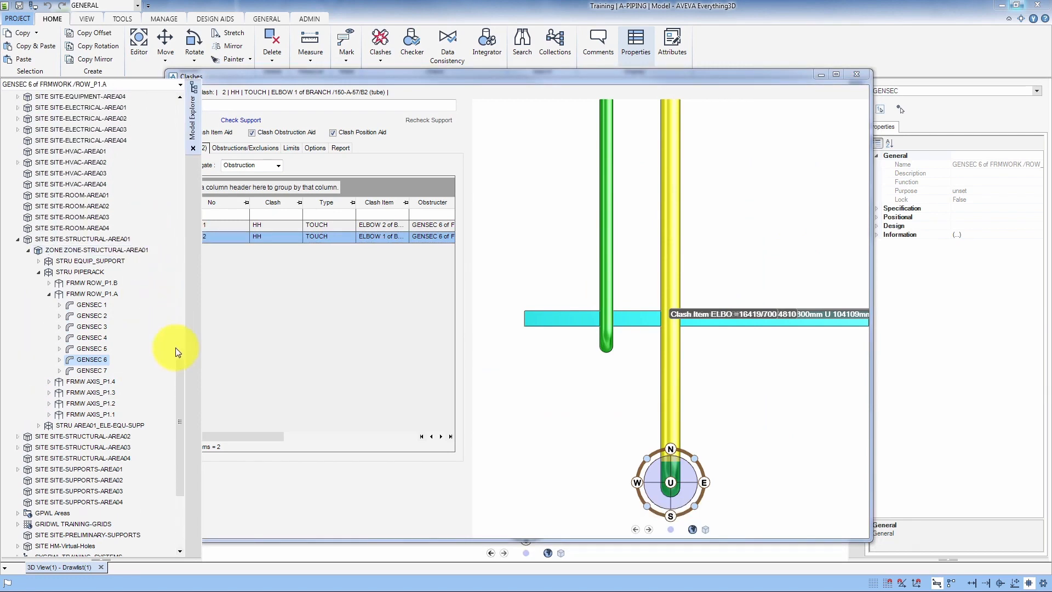
pyautogui.moveTo(175, 347); pyautogui.dragTo(176, 97)
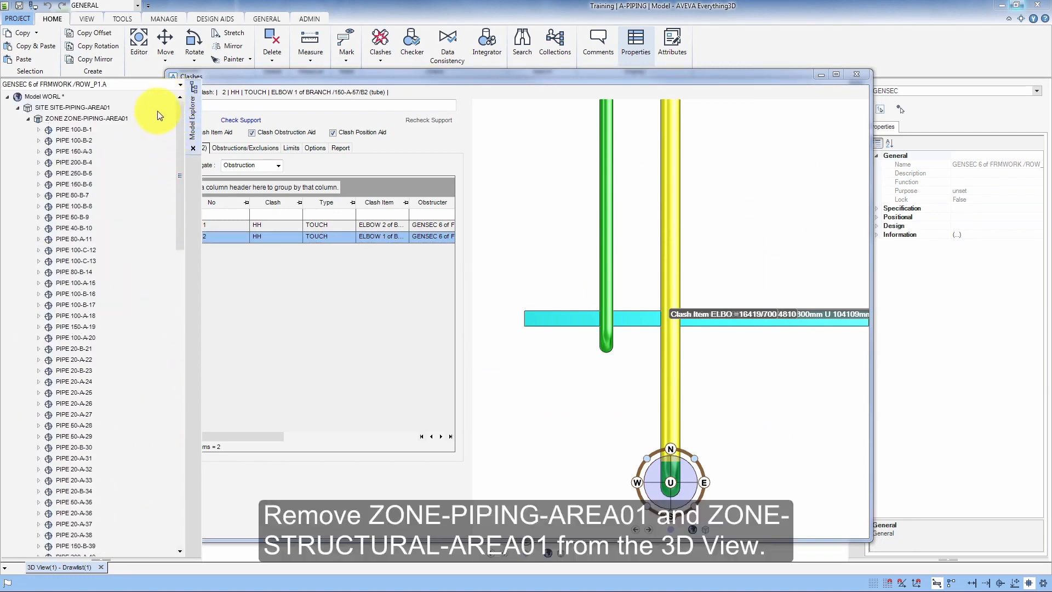
pyautogui.rightClick(122, 119)
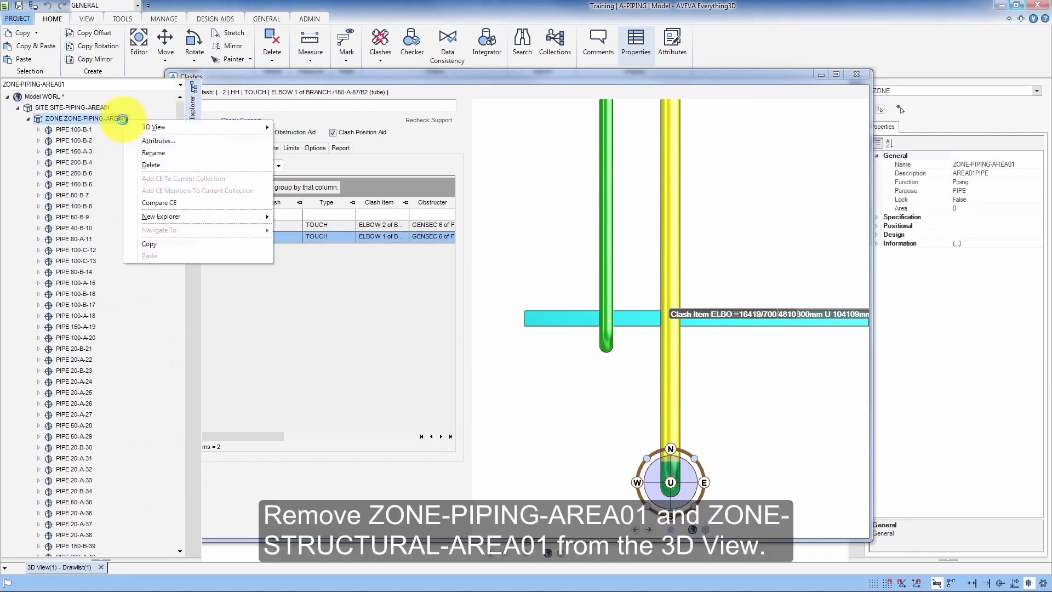
pyautogui.moveTo(152, 127)
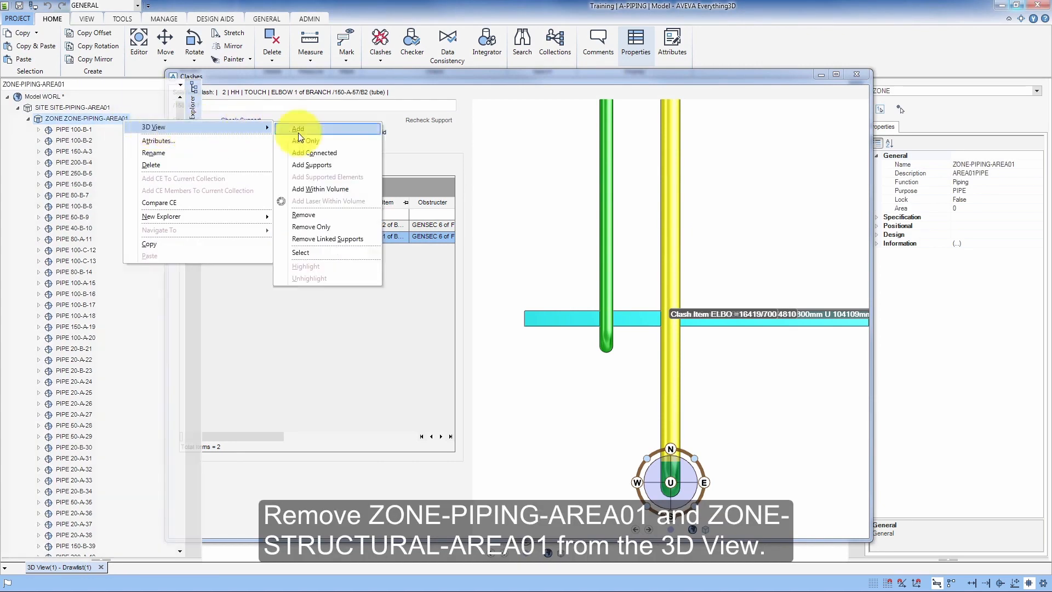
pyautogui.click(329, 216)
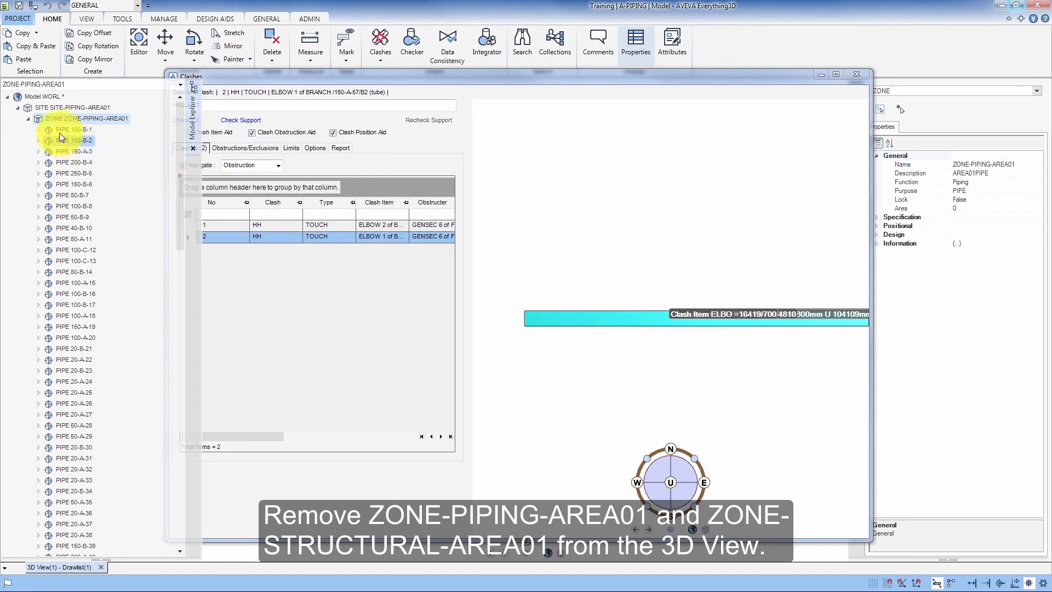
# - Remove ZONE-STRUCTURAL-AREA01 from the 3D view as well
pyautogui.click(18, 107)
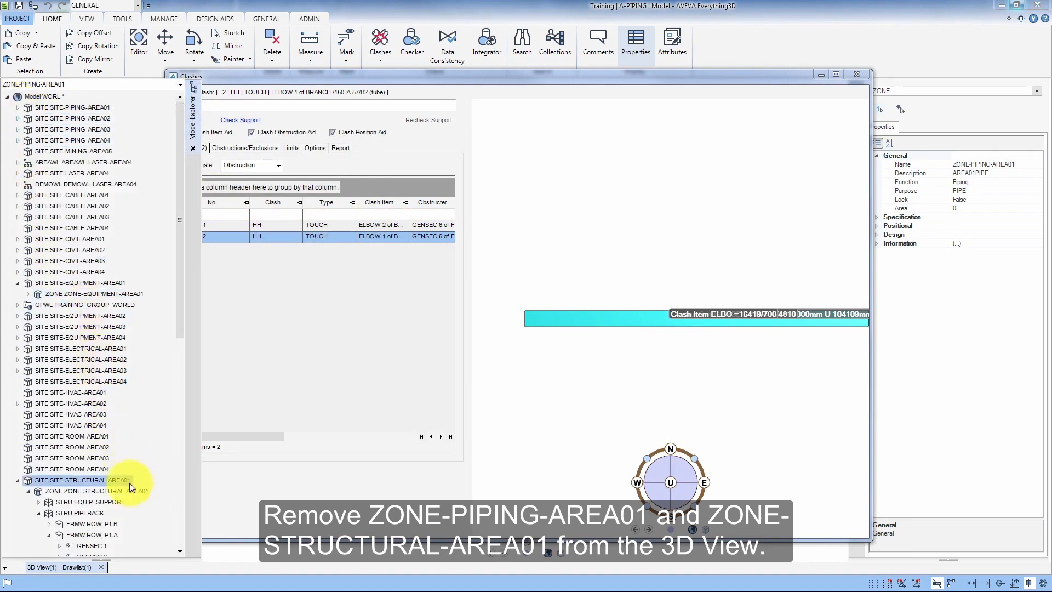
pyautogui.rightClick(137, 497)
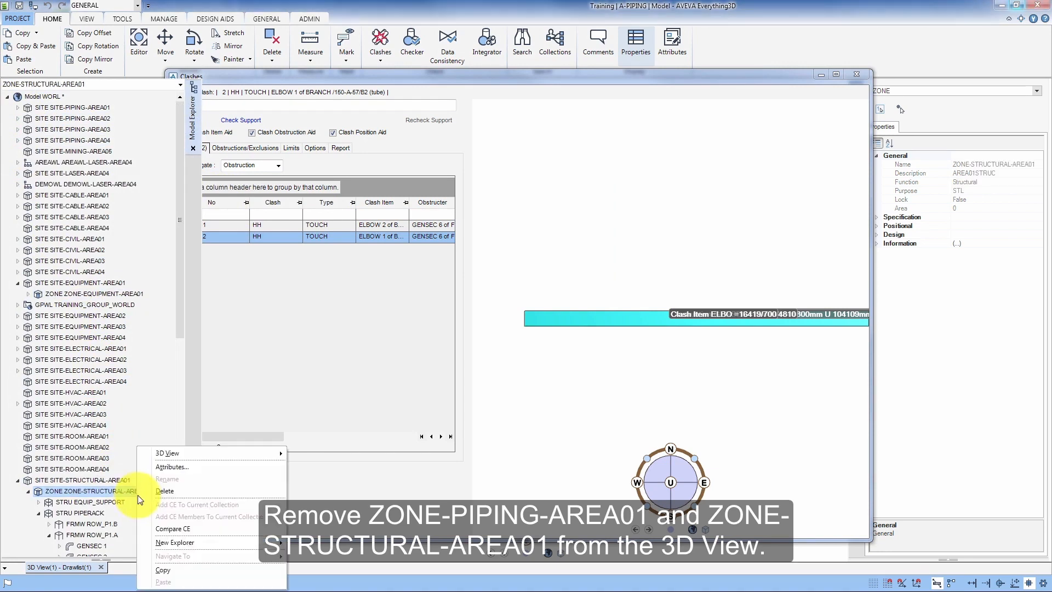
pyautogui.moveTo(191, 453)
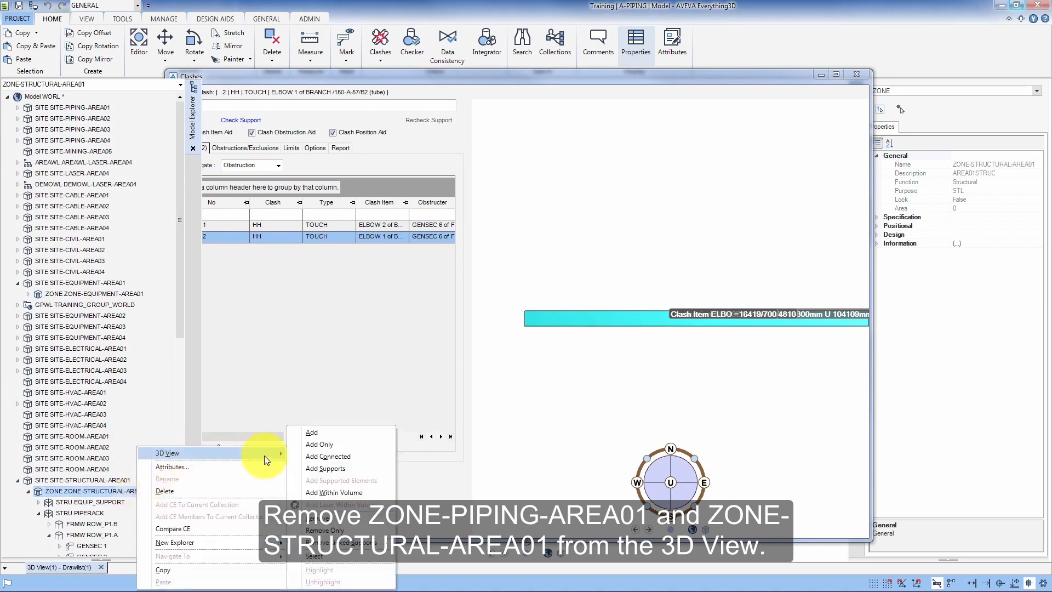
pyautogui.click(324, 519)
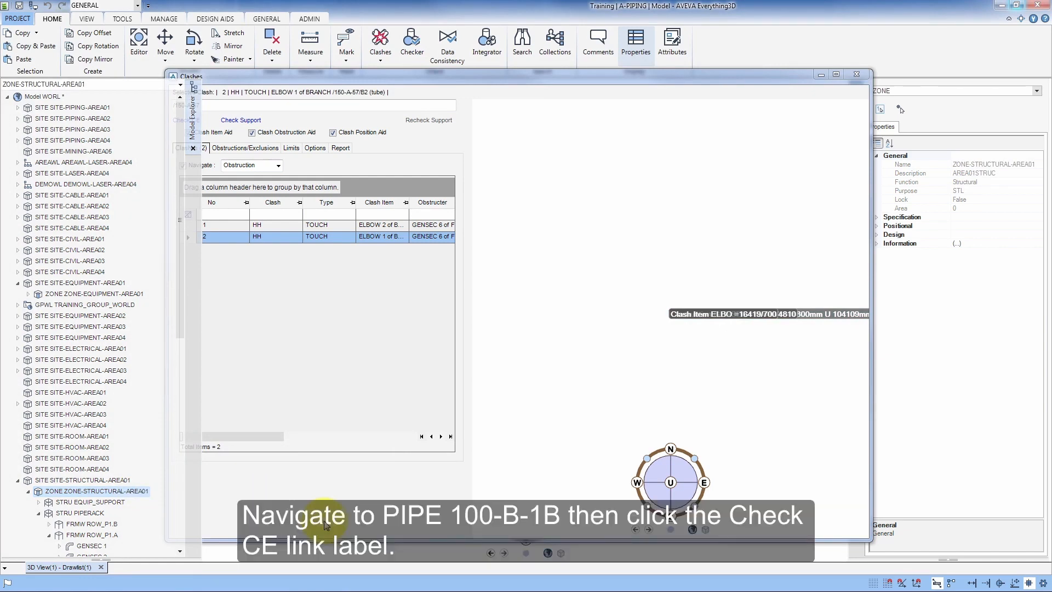
# - Navigate to pipe 100-B-1 and run Check CE on it
pyautogui.click(99, 85)
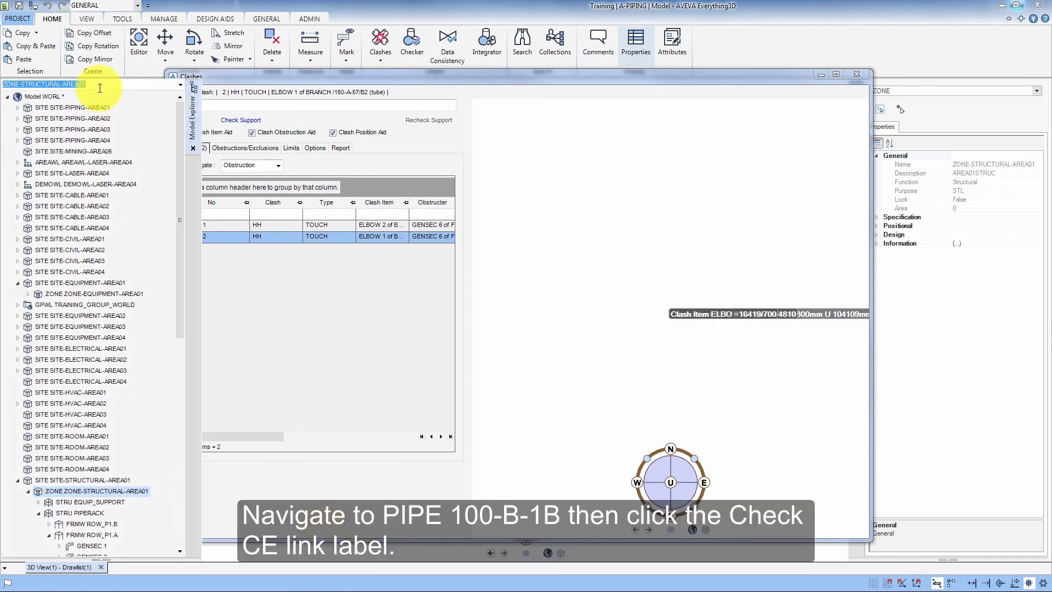
pyautogui.write('100')
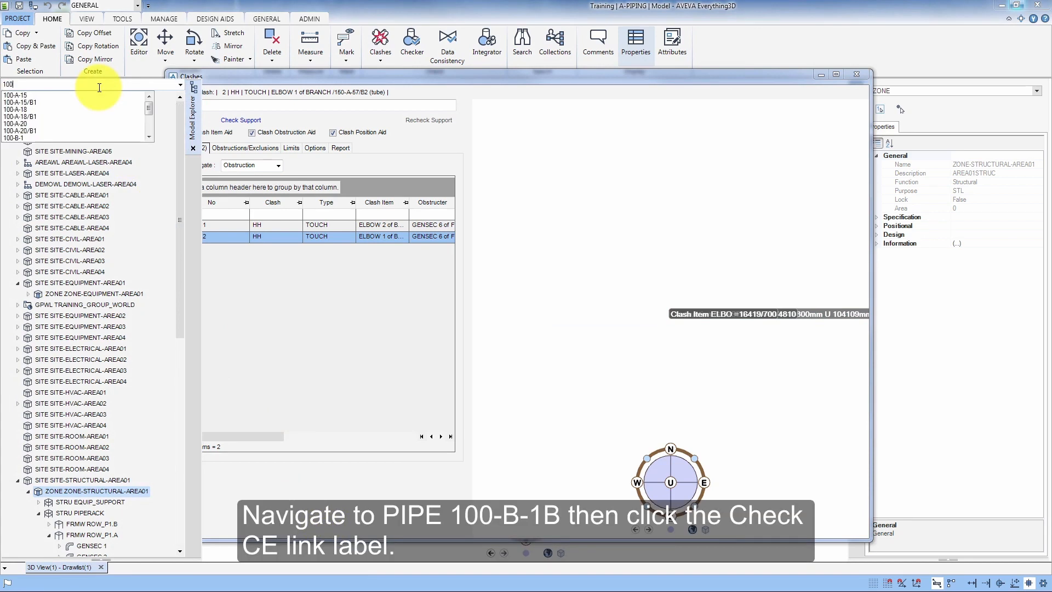
pyautogui.click(28, 138)
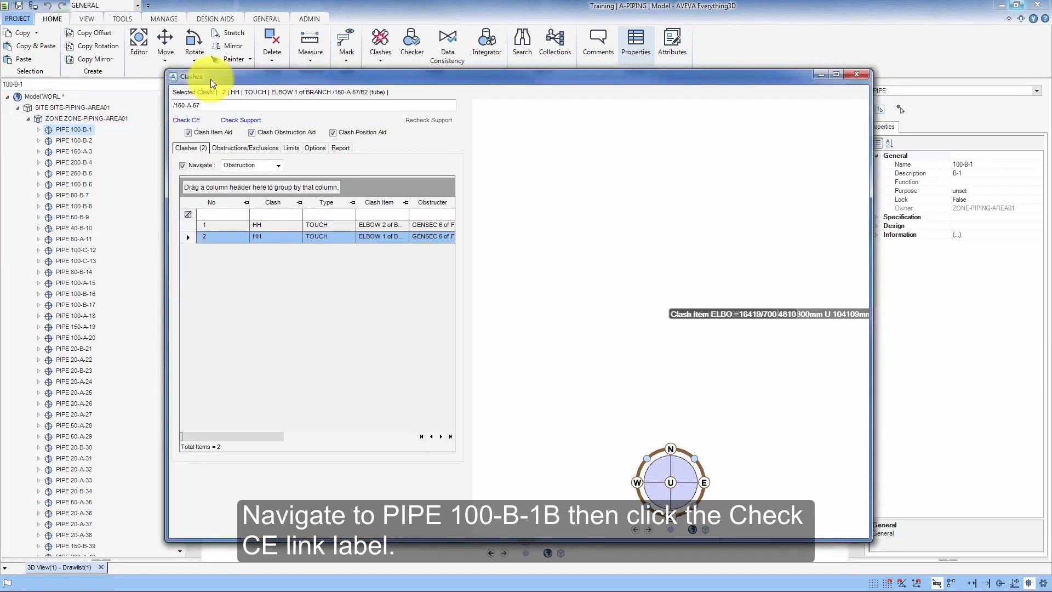
pyautogui.click(184, 121)
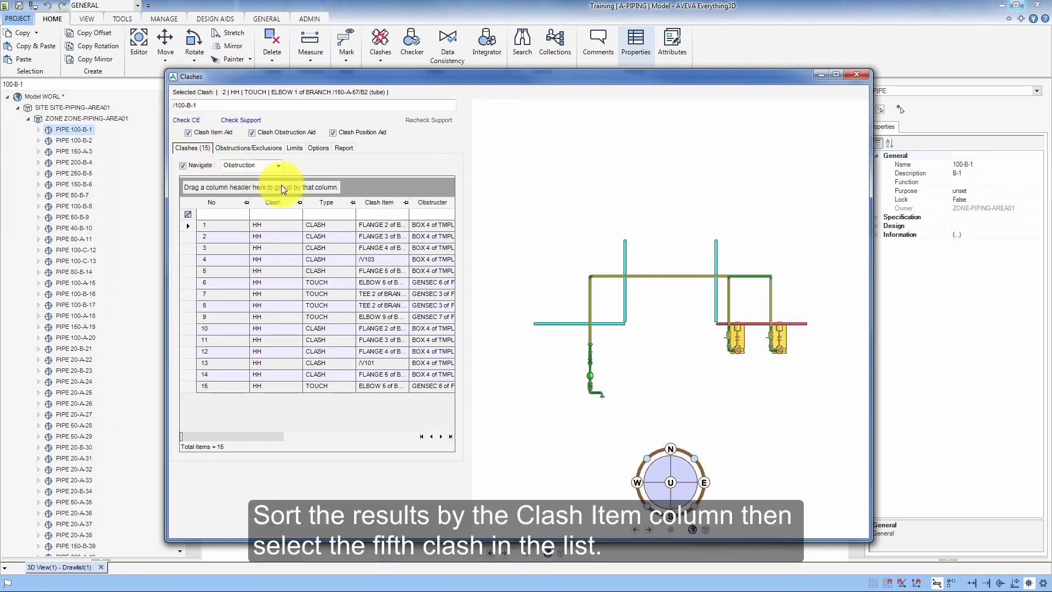
# - Sort the clash list by the Clash Item column and select the fifth clash
pyautogui.click(378, 203)
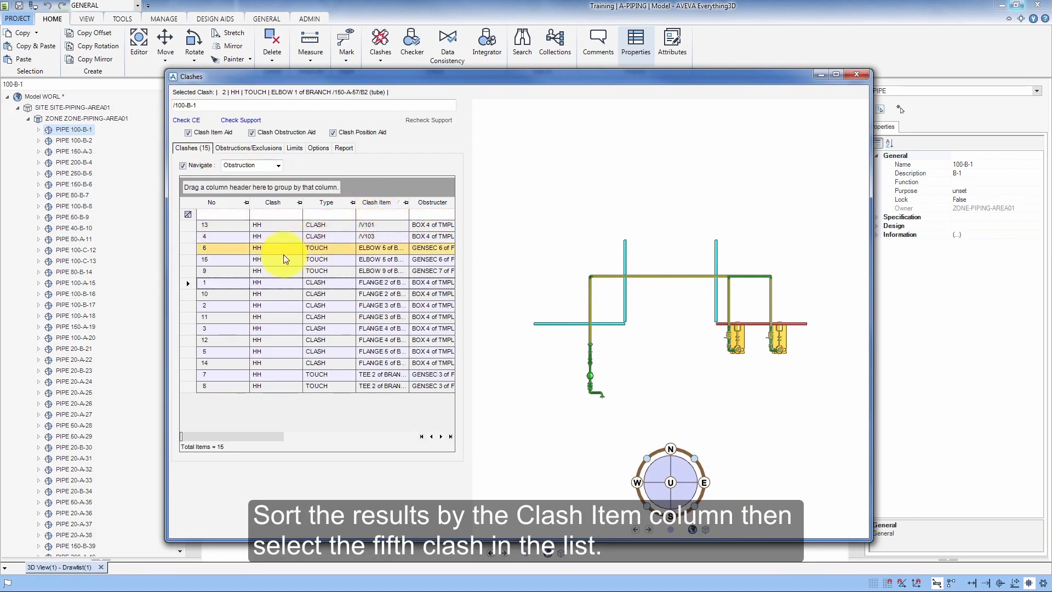
pyautogui.click(188, 276)
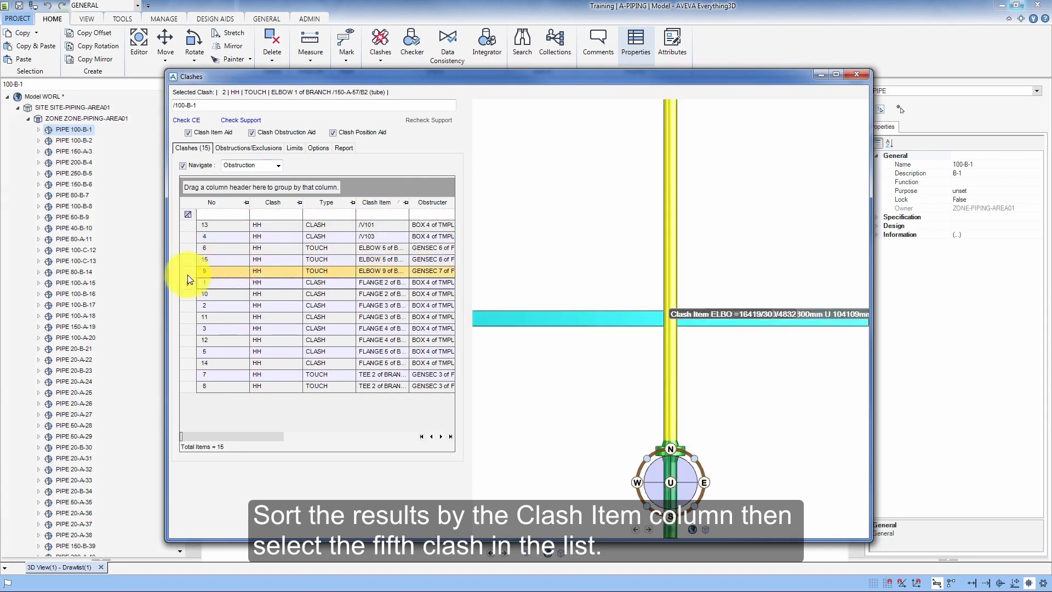
pyautogui.click(188, 275)
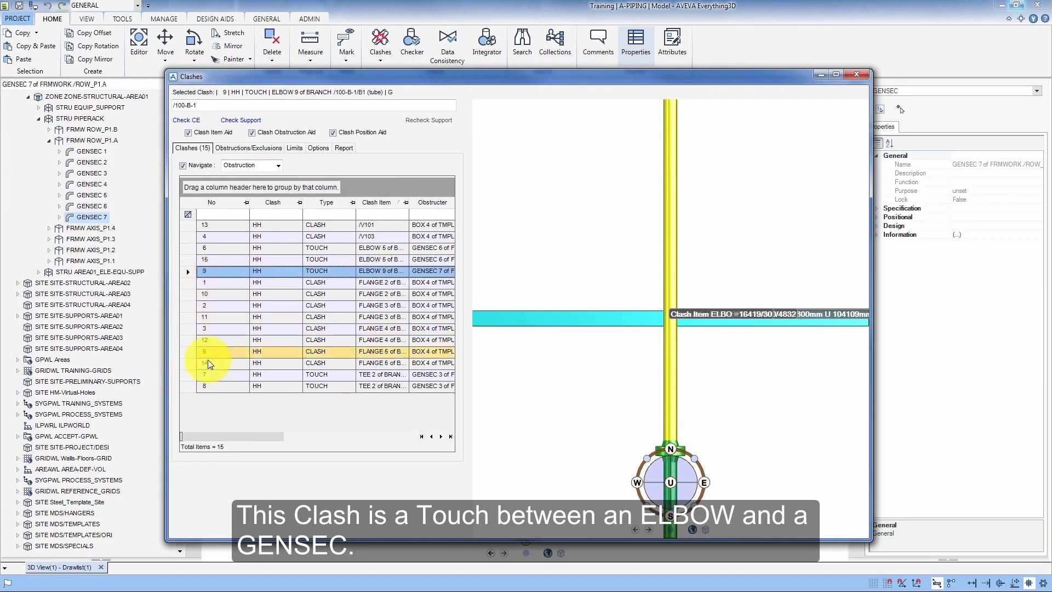
# - Orient and zoom the 3D view so the elbow touching the GENSEC can be examined
pyautogui.moveTo(235, 435)
pyautogui.mouseDown()
pyautogui.moveTo(347, 435)
pyautogui.moveTo(225, 439)
pyautogui.mouseUp()
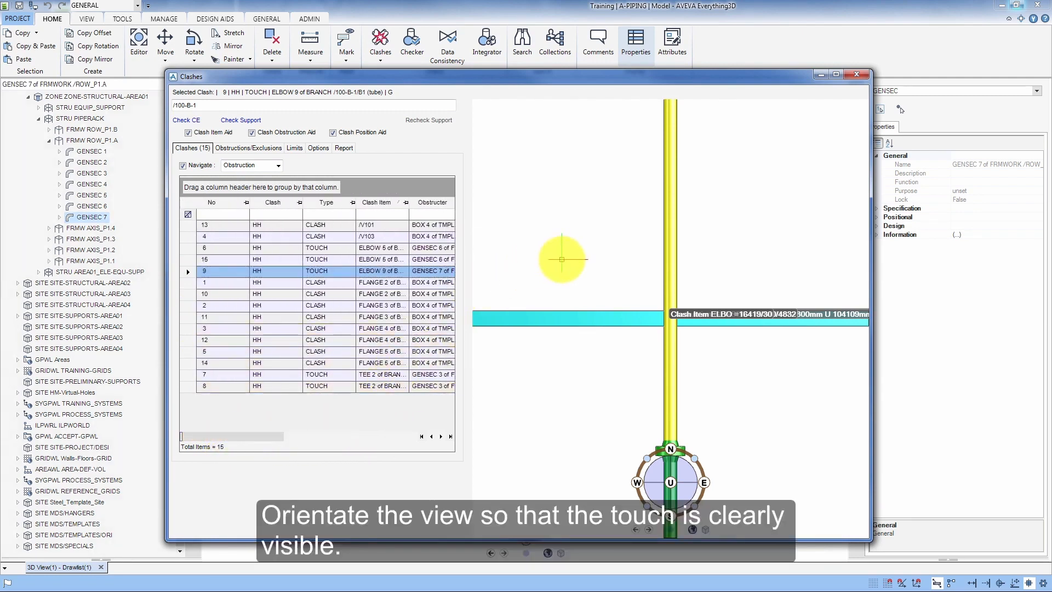
pyautogui.rightClick(561, 259)
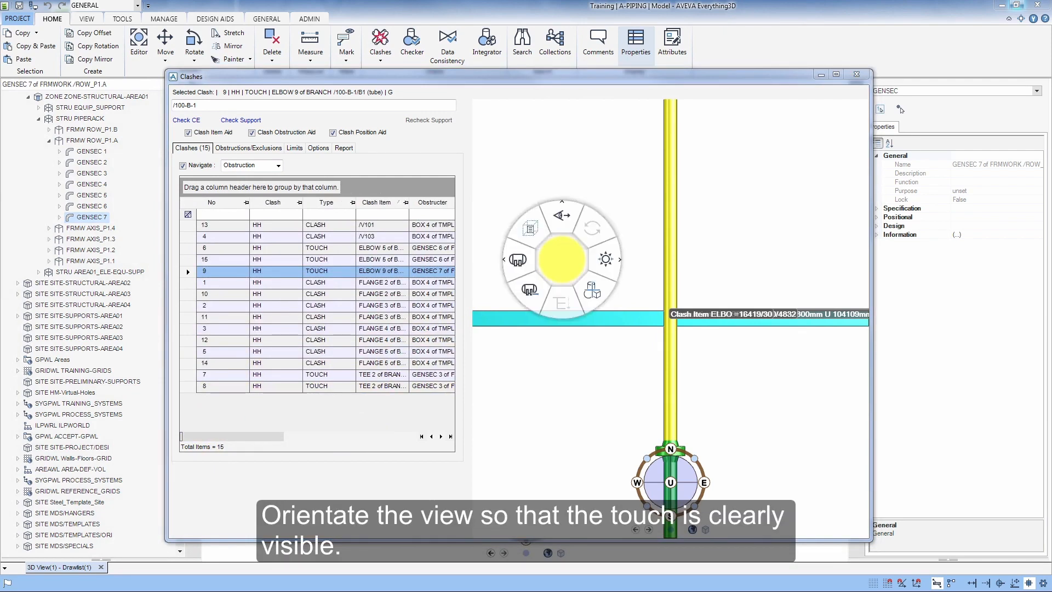
pyautogui.click(566, 219)
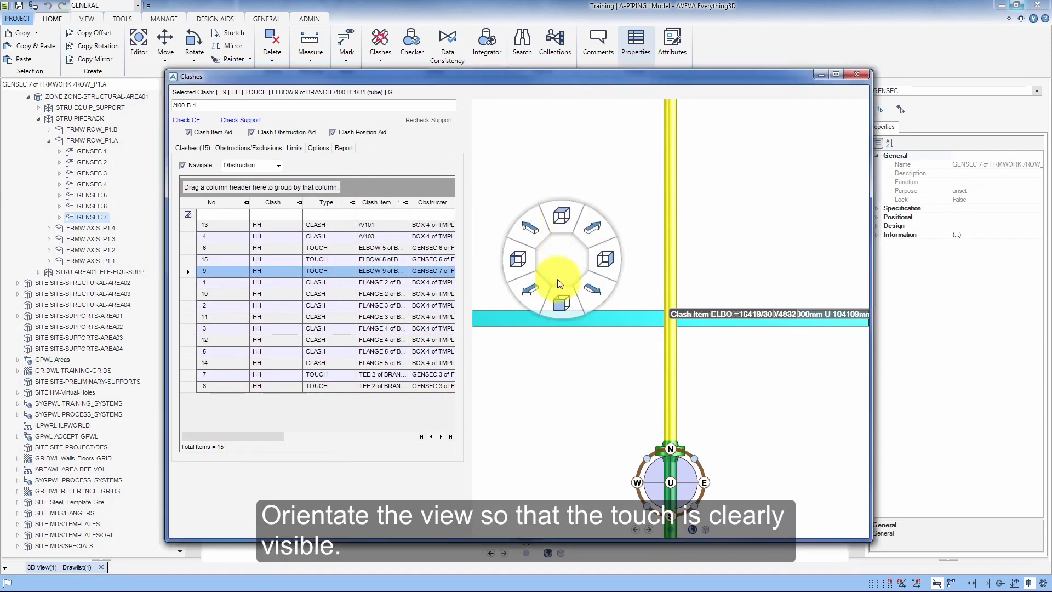
pyautogui.click(557, 304)
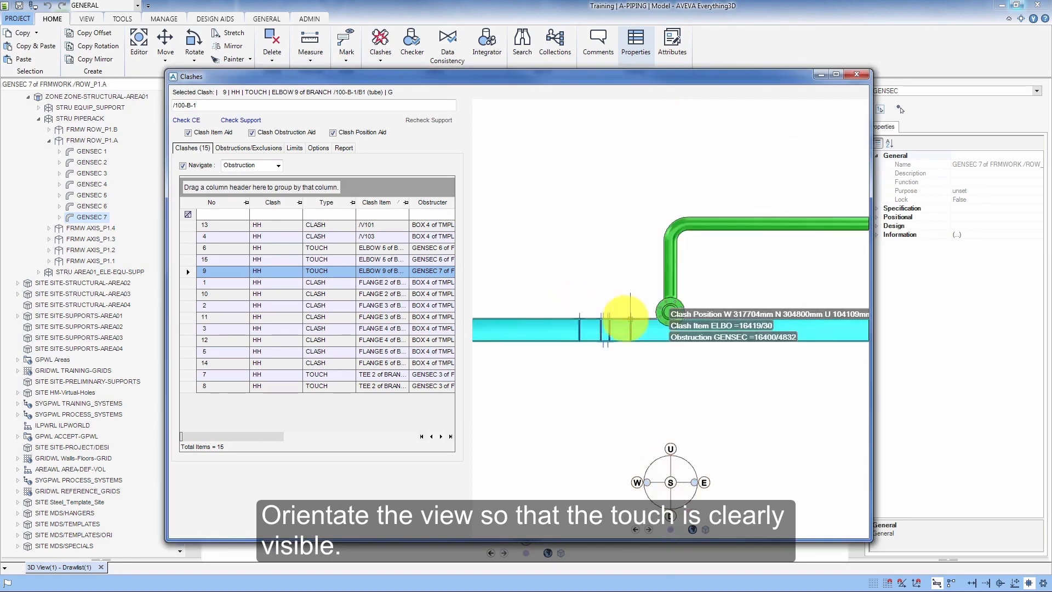
pyautogui.scroll(3, 660, 322)
pyautogui.scroll(3, 663, 325)
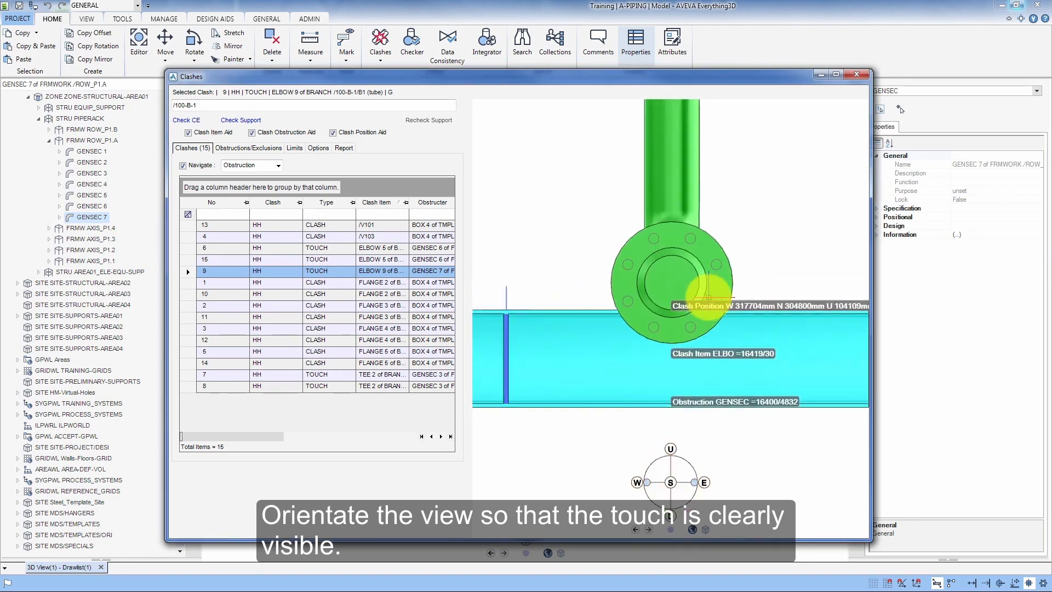
pyautogui.click(669, 482)
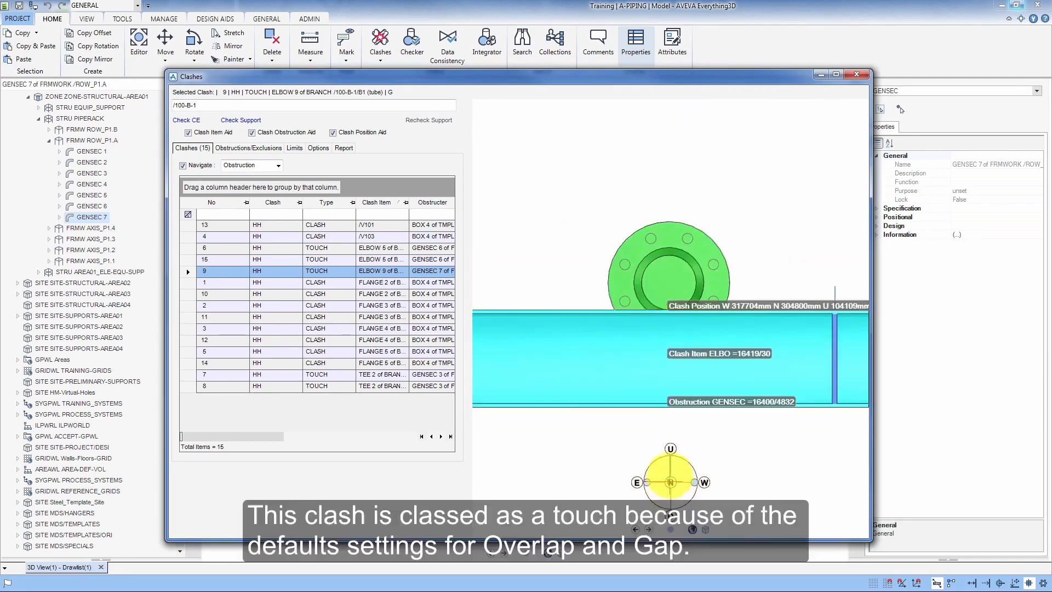
pyautogui.scroll(4, 670, 327)
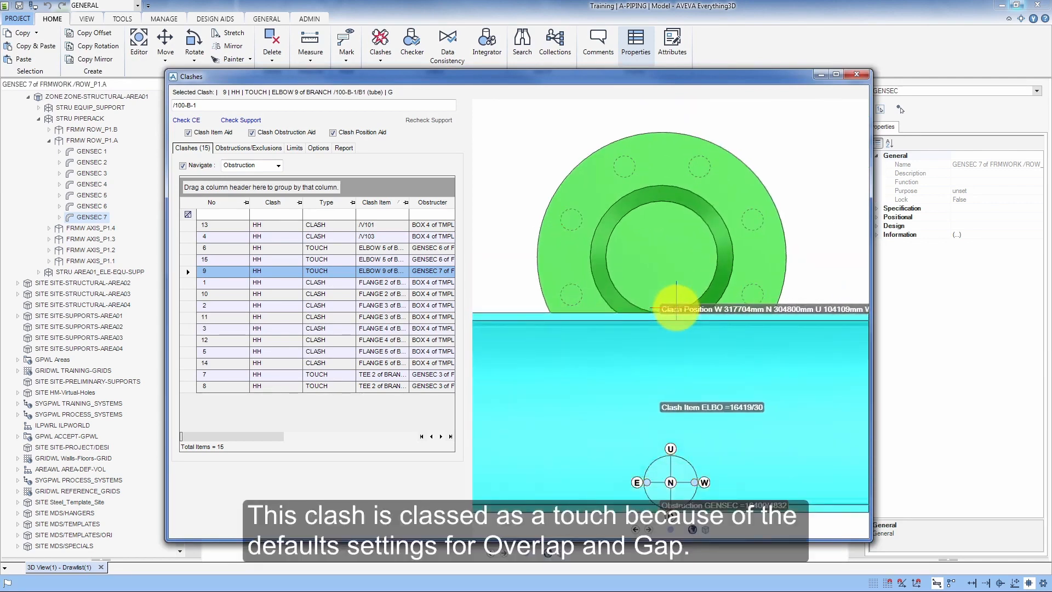
# - Set the clash Overlap tolerance to 1mm and Clearance to 5mm, then save them as user settings
pyautogui.click(323, 149)
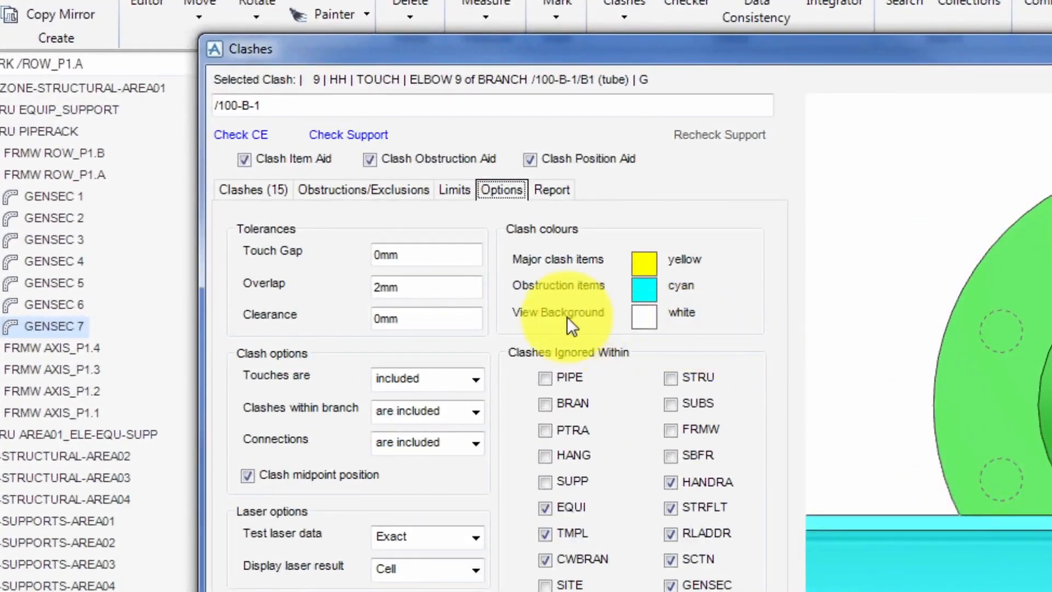
pyautogui.moveTo(417, 289); pyautogui.dragTo(359, 288)
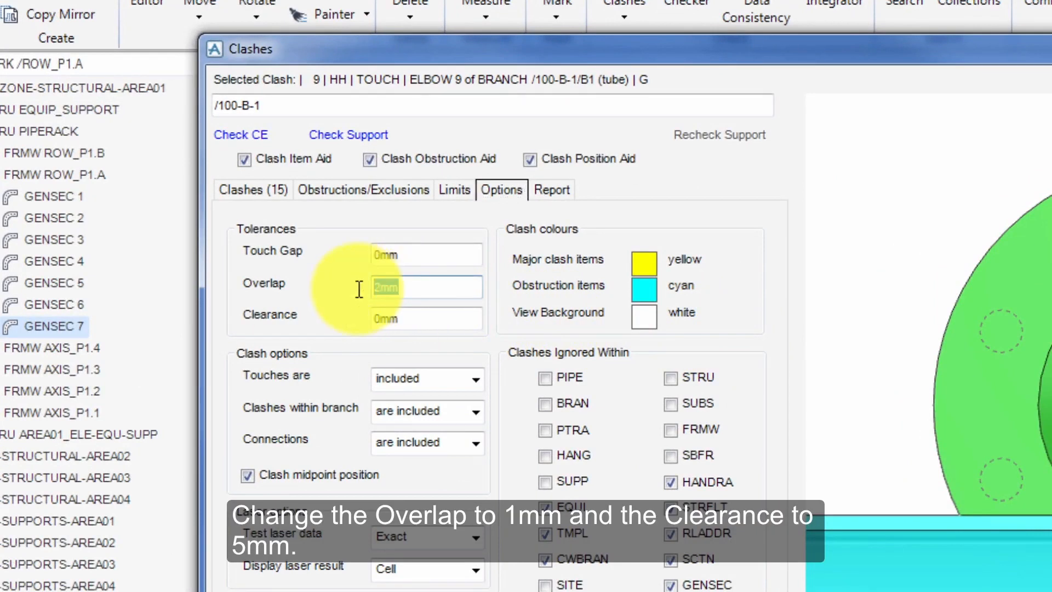
pyautogui.write('1')
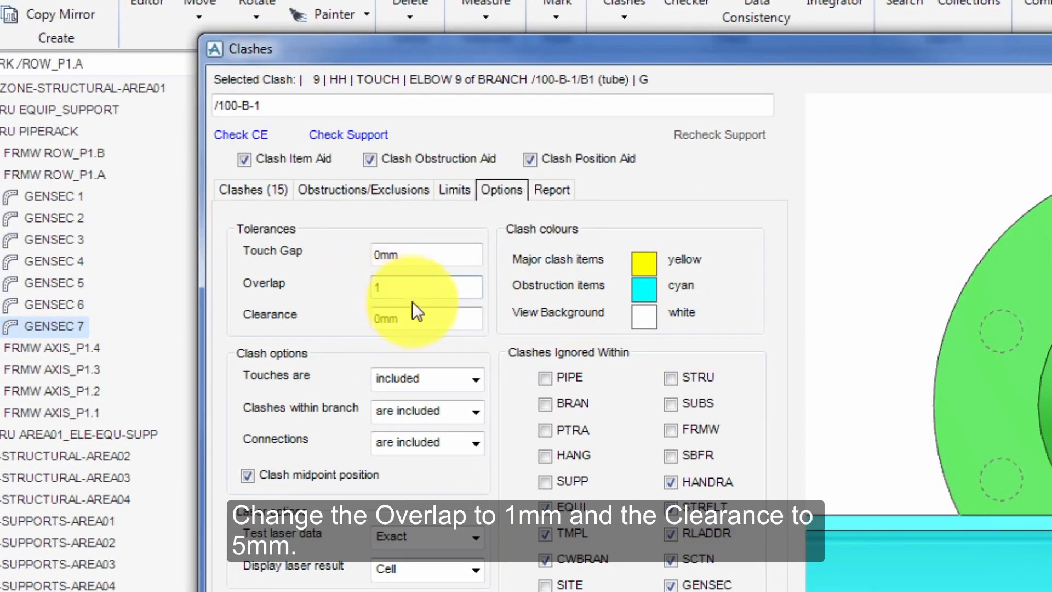
pyautogui.moveTo(413, 317); pyautogui.dragTo(355, 317)
pyautogui.write('5')
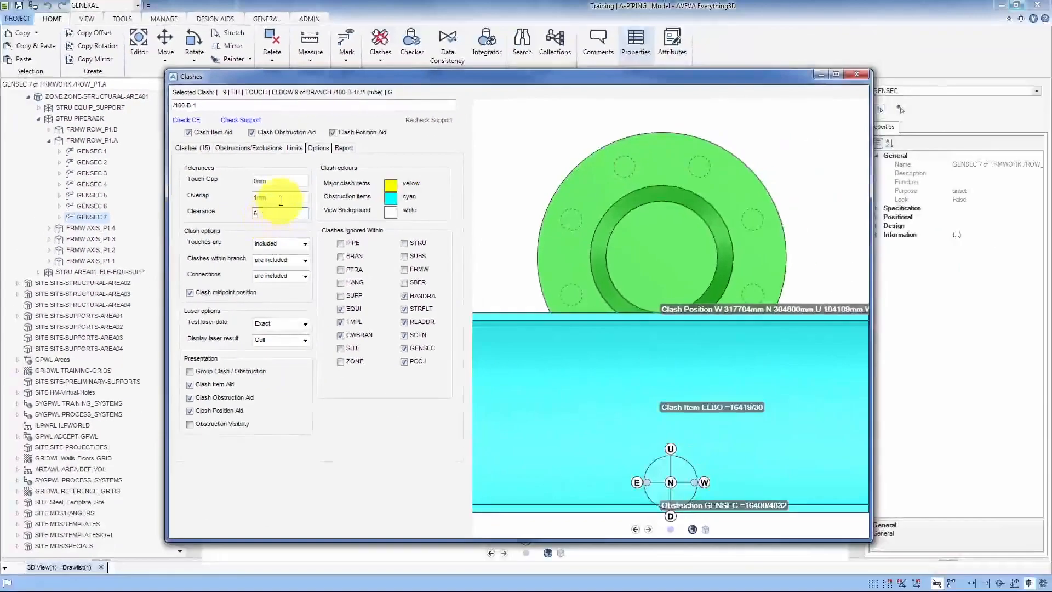
pyautogui.click(370, 253)
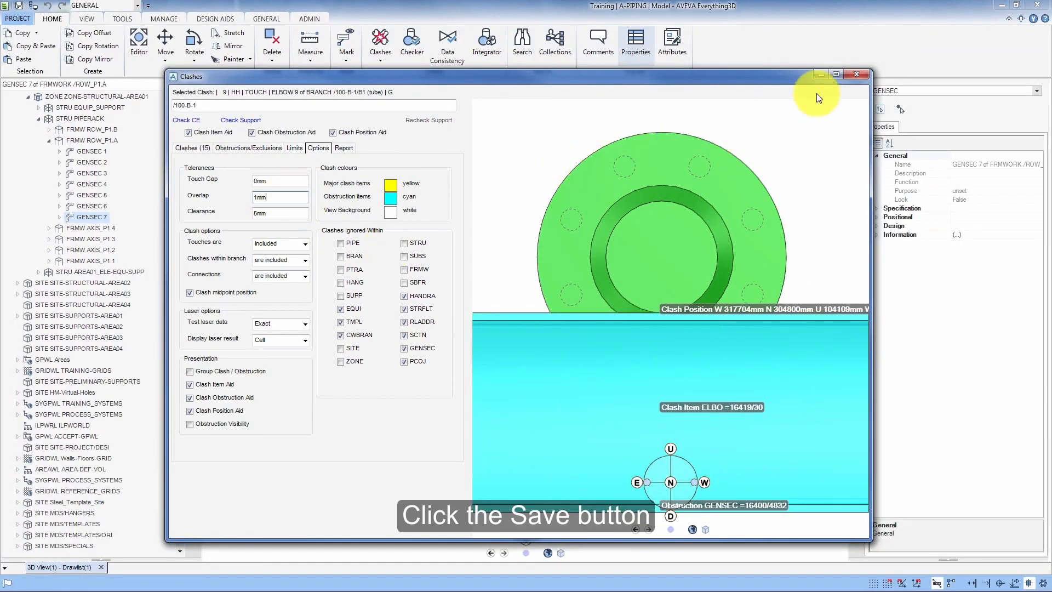
pyautogui.click(836, 75)
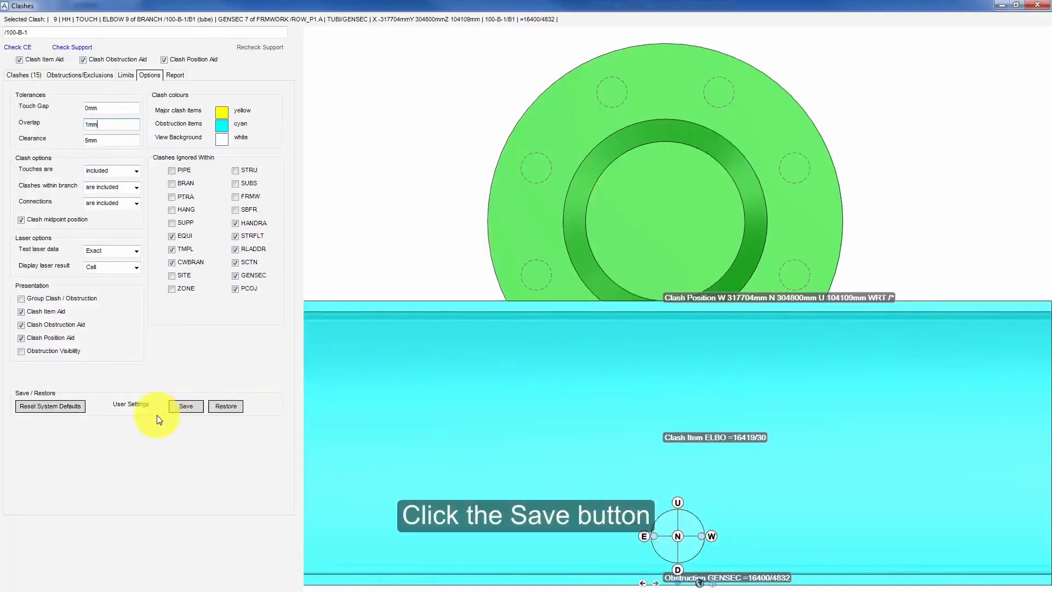
pyautogui.click(192, 406)
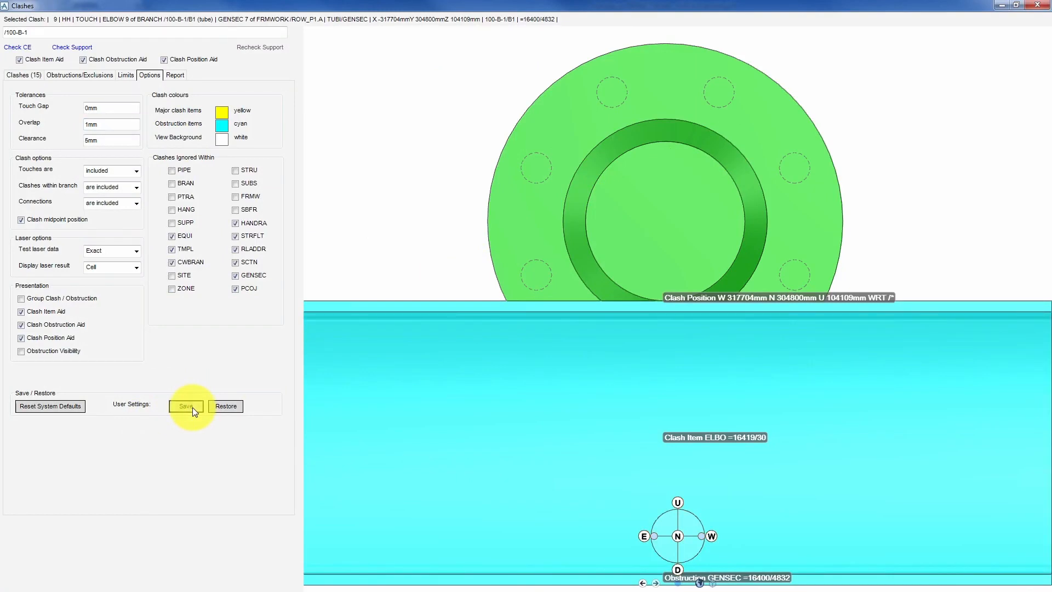
# - Restore the Clashes window, navigate back to pipe 100-B-1 and re-run Check CE with the new tolerances
pyautogui.click(1017, 7)
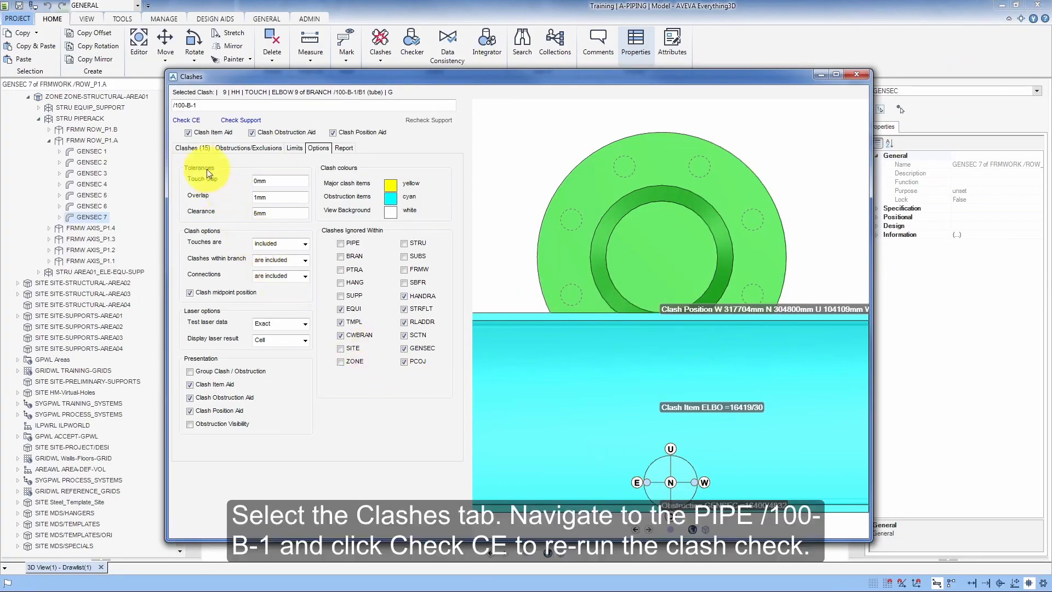
pyautogui.click(194, 148)
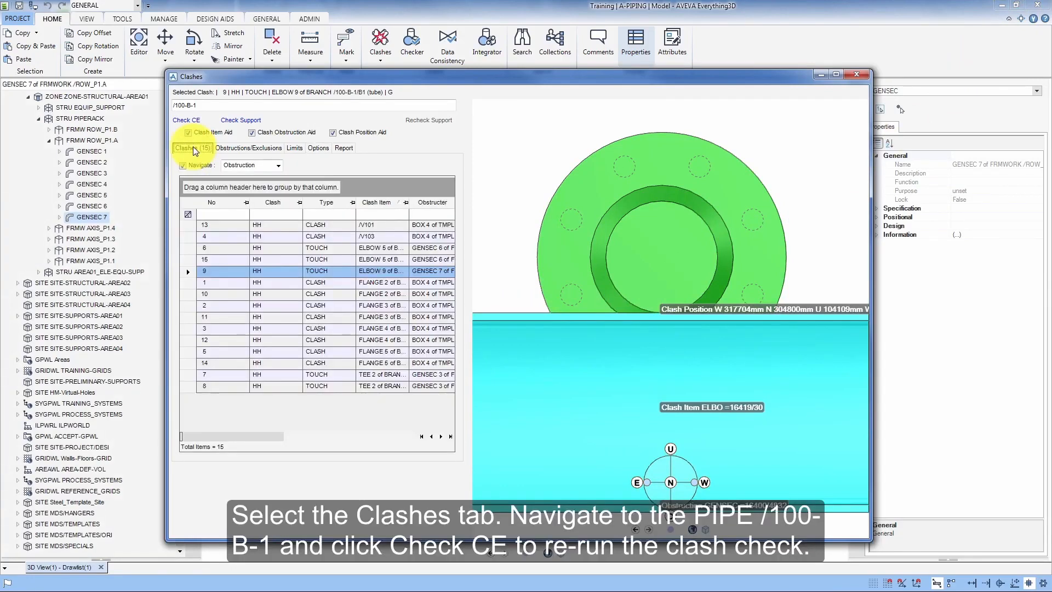
pyautogui.click(129, 82)
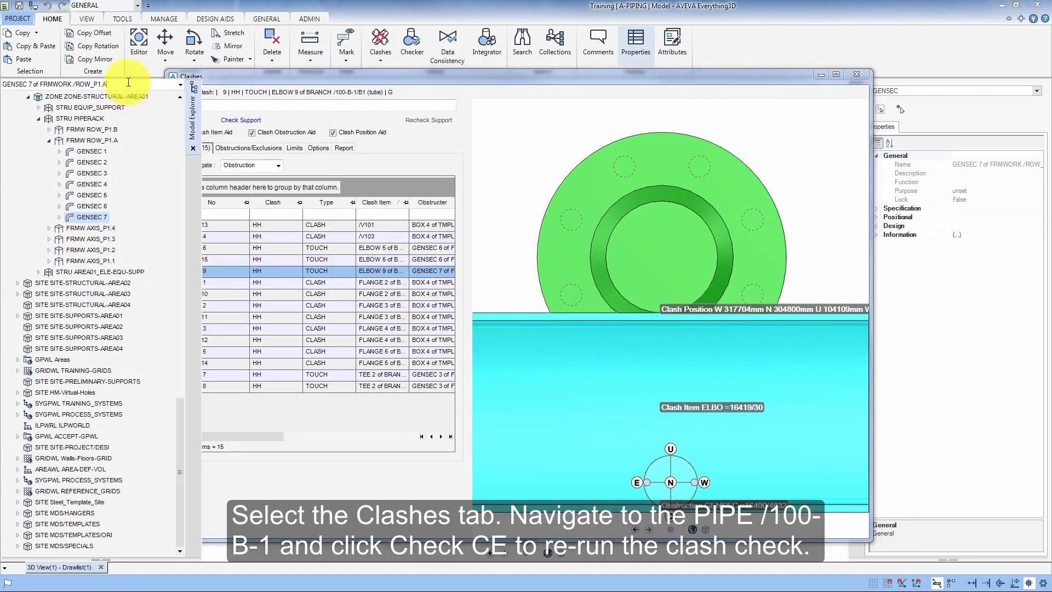
pyautogui.click(180, 85)
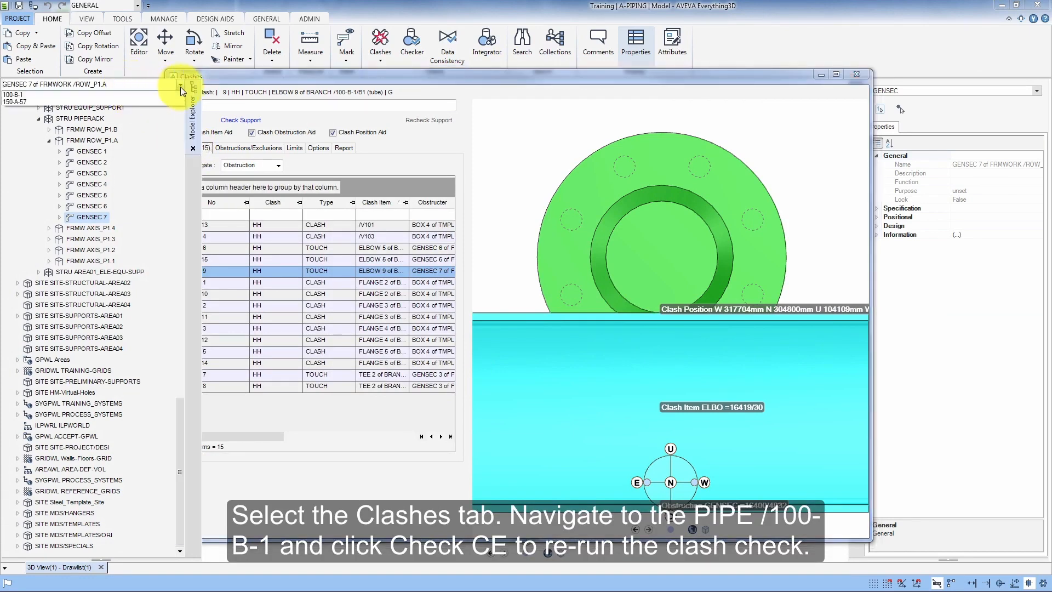
pyautogui.click(162, 94)
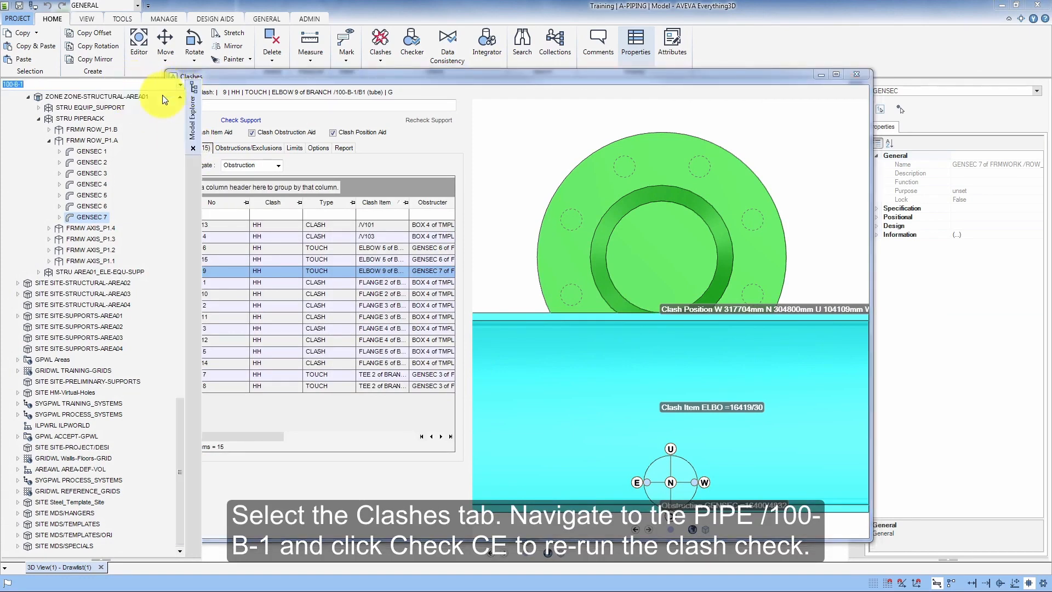
pyautogui.click(146, 83)
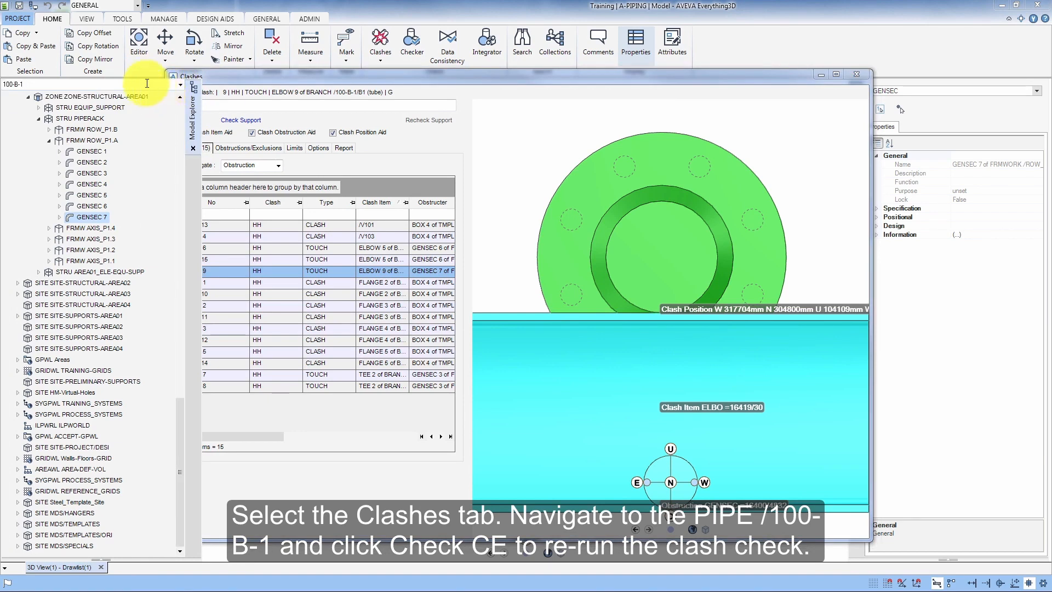
pyautogui.press('Return')
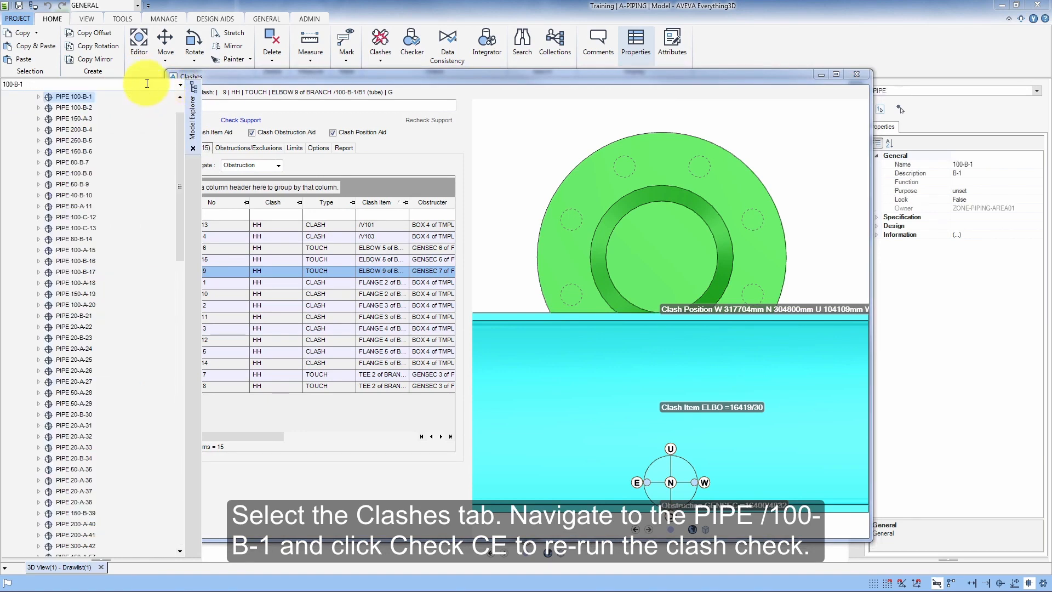
pyautogui.click(221, 77)
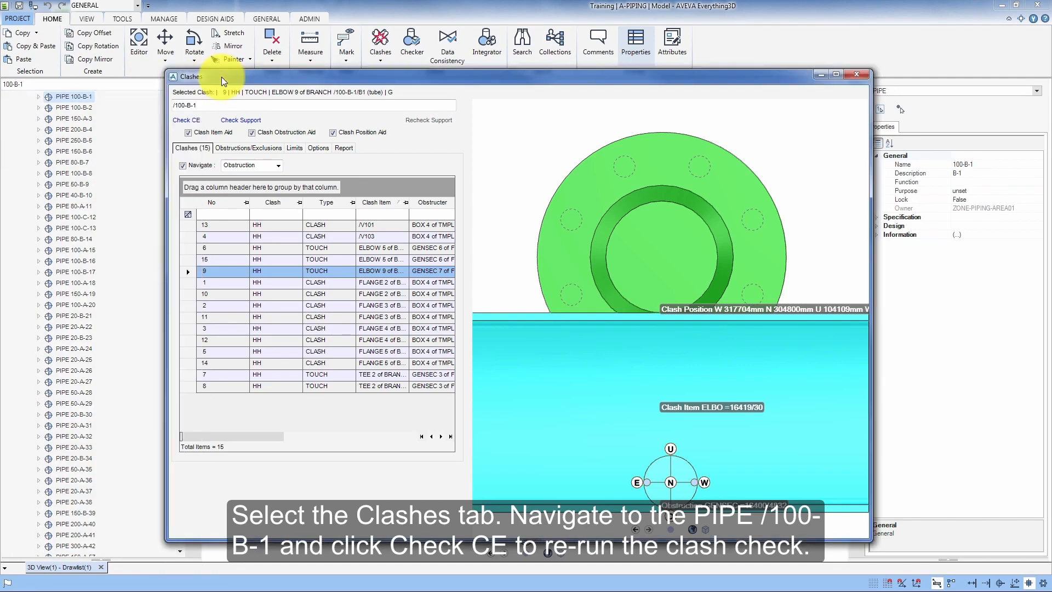
pyautogui.click(188, 121)
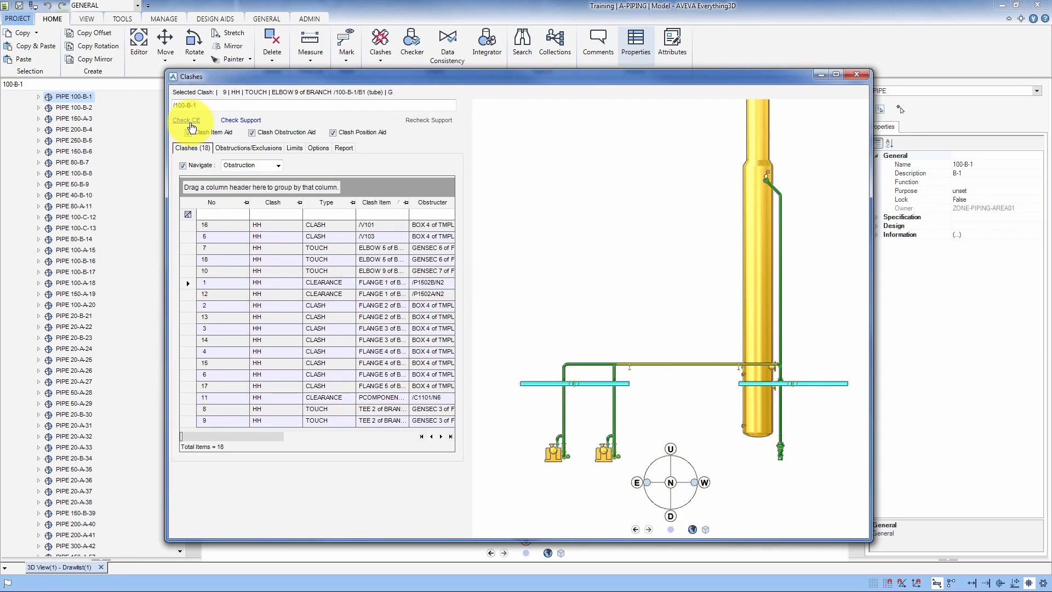
# - Enable the option to report to file when checking for clashes
pyautogui.click(344, 148)
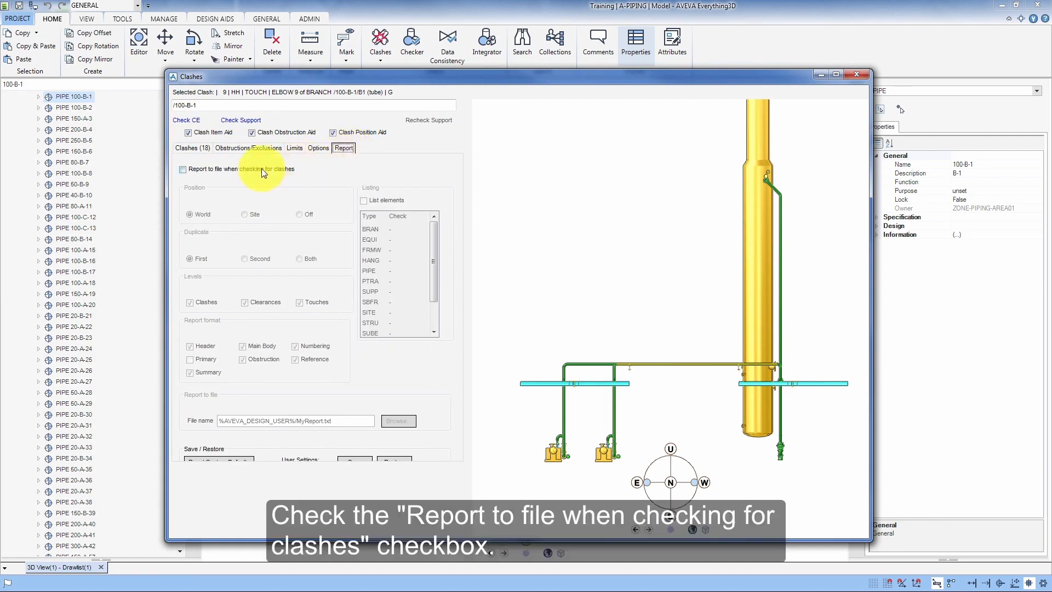
pyautogui.click(183, 169)
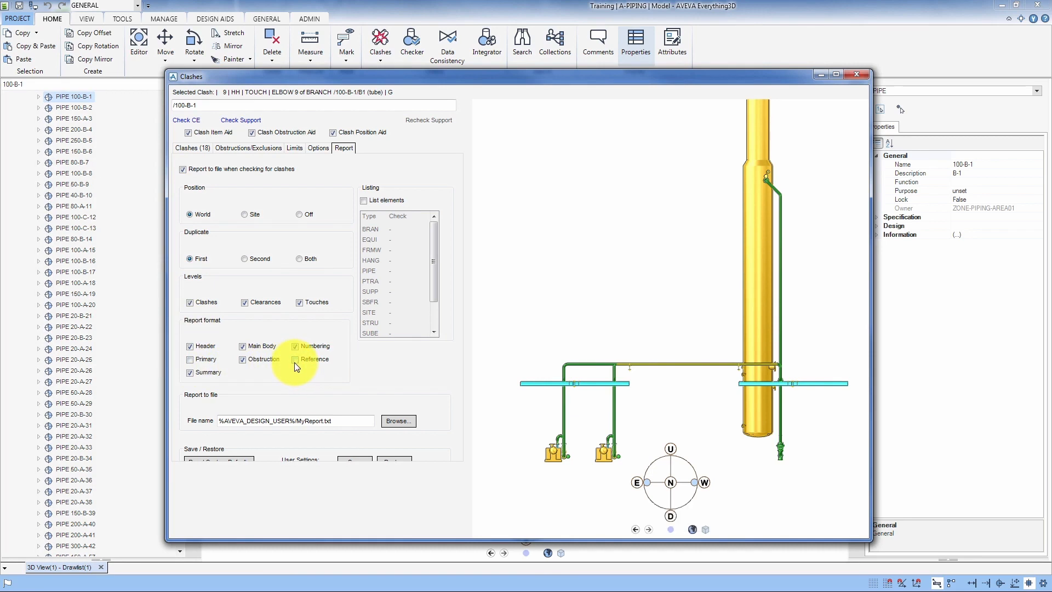
pyautogui.moveTo(305, 542); pyautogui.dragTo(305, 563)
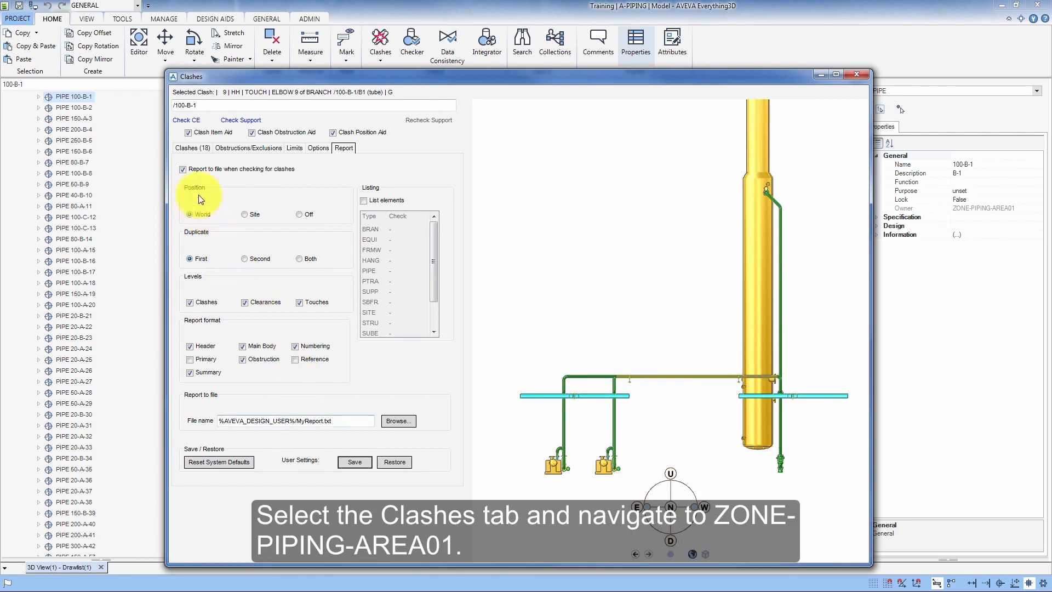
# - Navigate to ZONE-PIPING-AREA01 and run Check CE on the whole zone
pyautogui.click(187, 148)
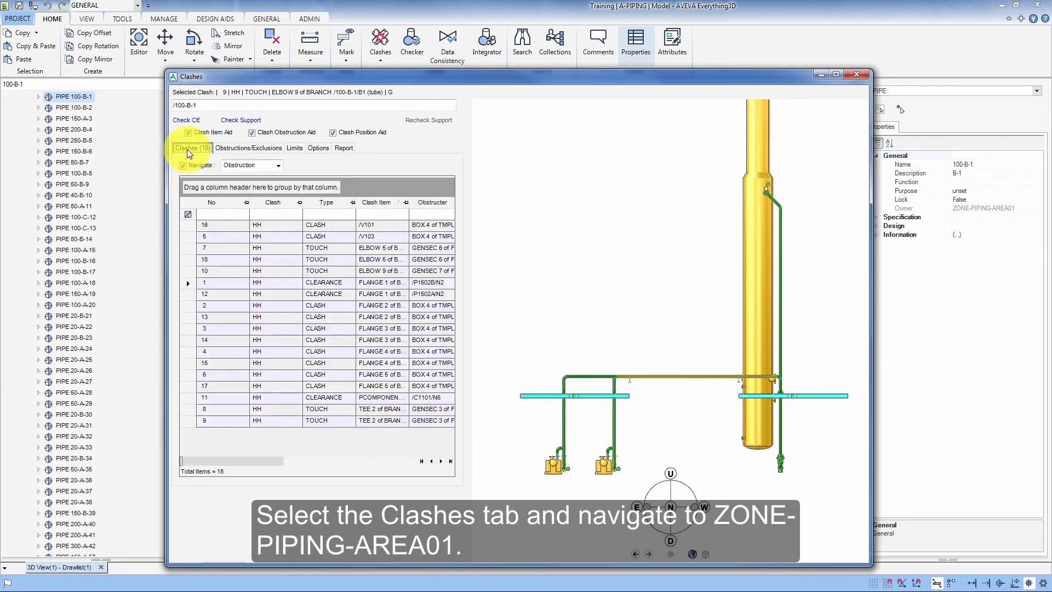
pyautogui.click(143, 146)
pyautogui.scroll(1, 143, 145)
pyautogui.click(102, 120)
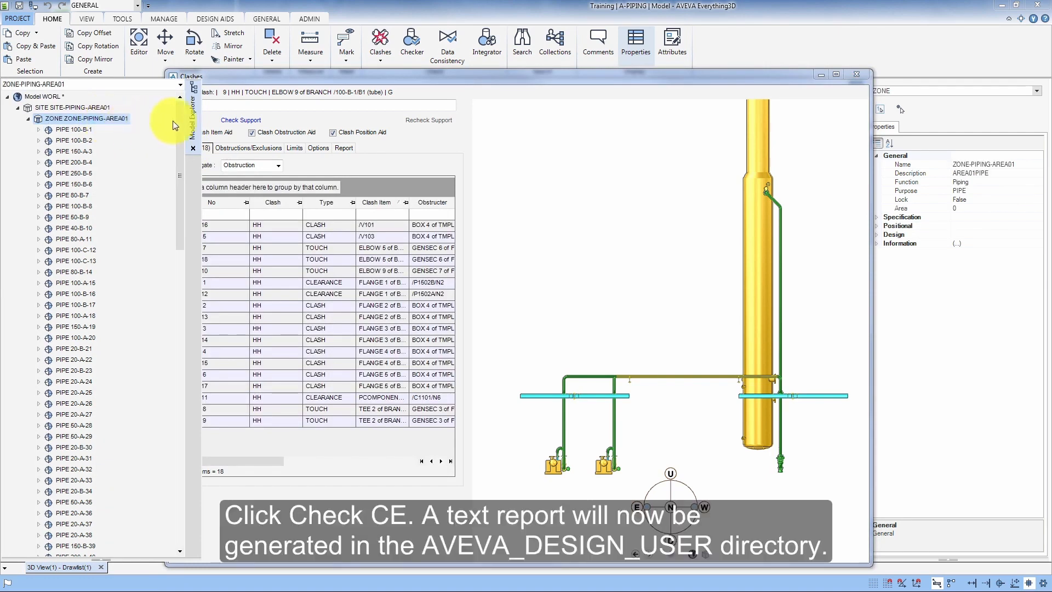
pyautogui.click(209, 117)
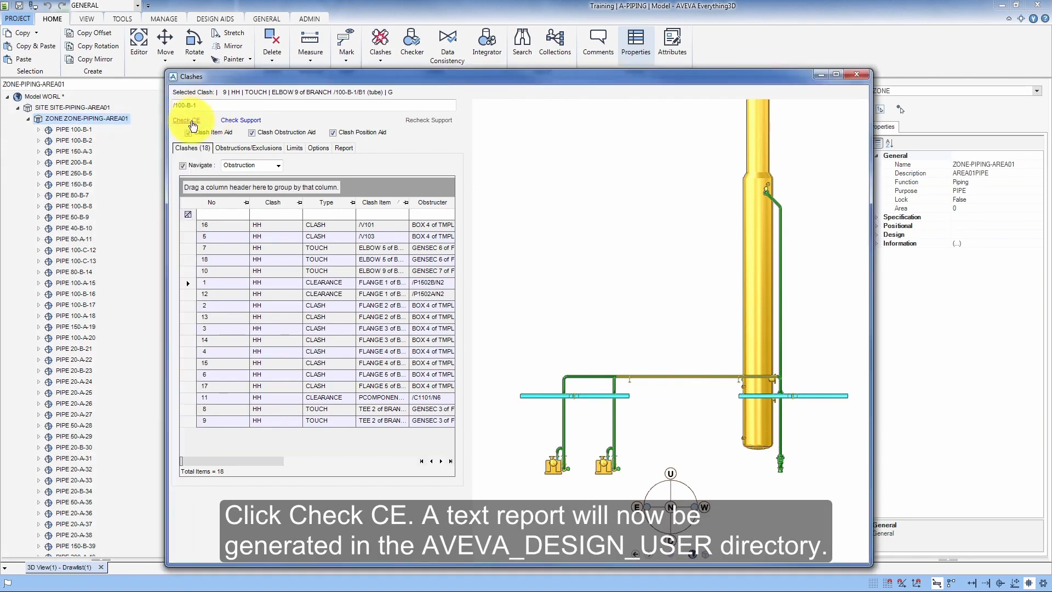
pyautogui.click(193, 126)
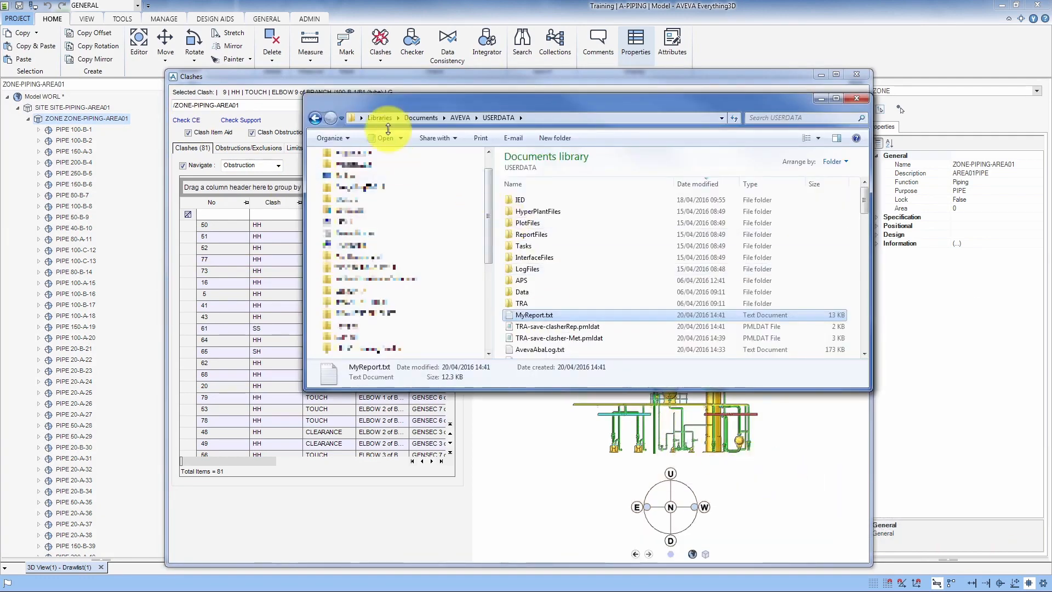
# - Open MyReport.txt from the USERDATA folder, scroll to the clash summary at its end, and close it
pyautogui.doubleClick(553, 317)
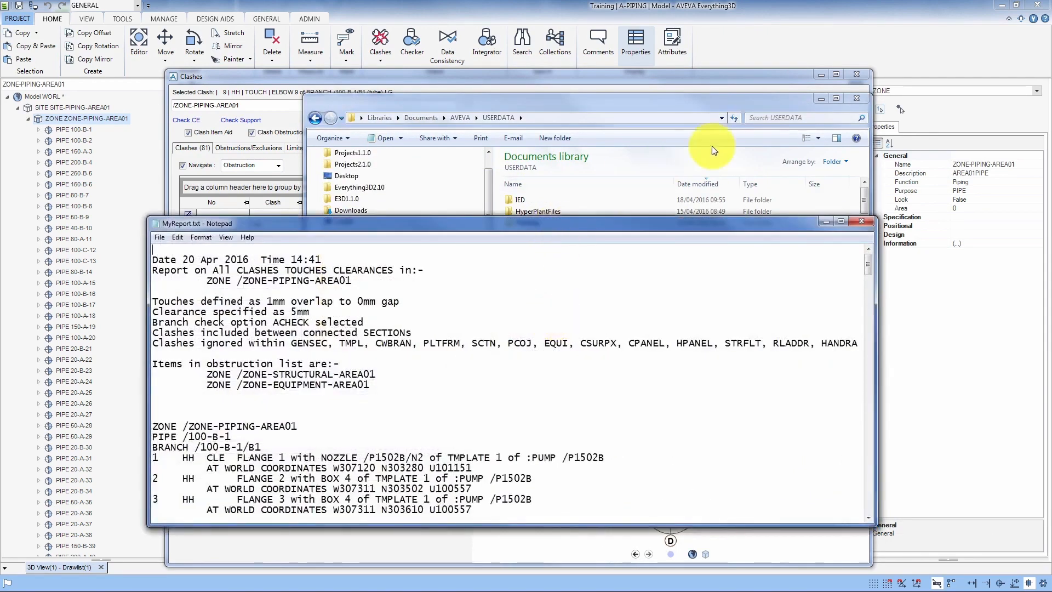
pyautogui.click(819, 99)
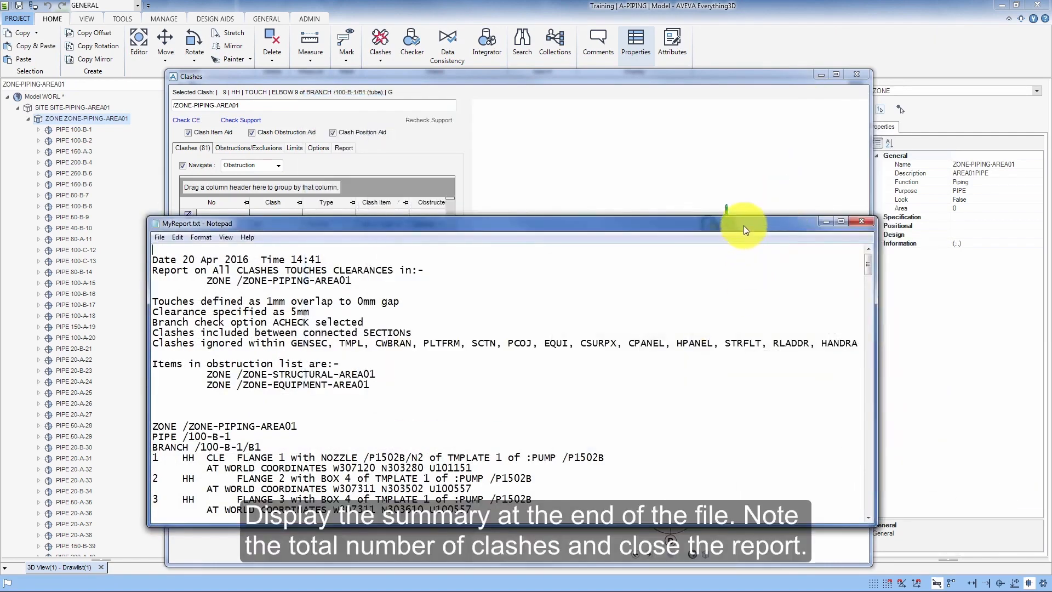
pyautogui.moveTo(744, 224); pyautogui.dragTo(754, 111)
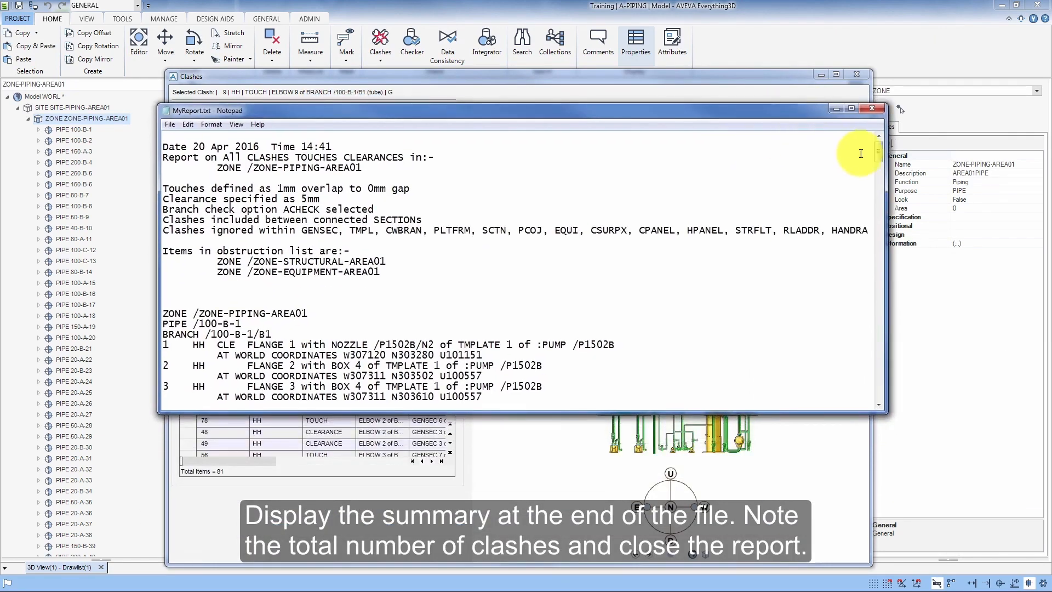
pyautogui.moveTo(878, 153); pyautogui.dragTo(875, 390)
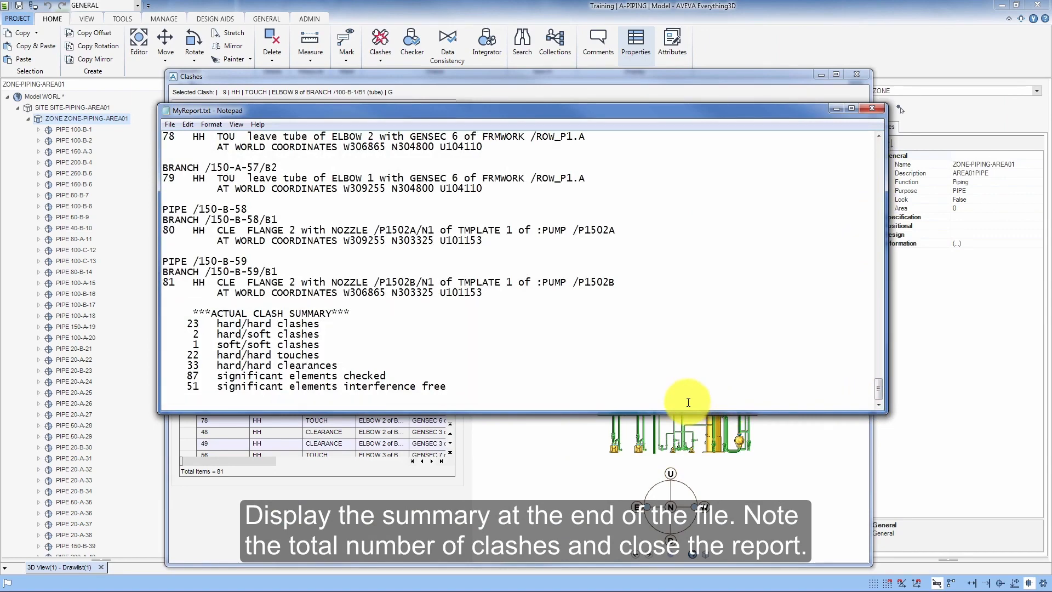
pyautogui.click(871, 108)
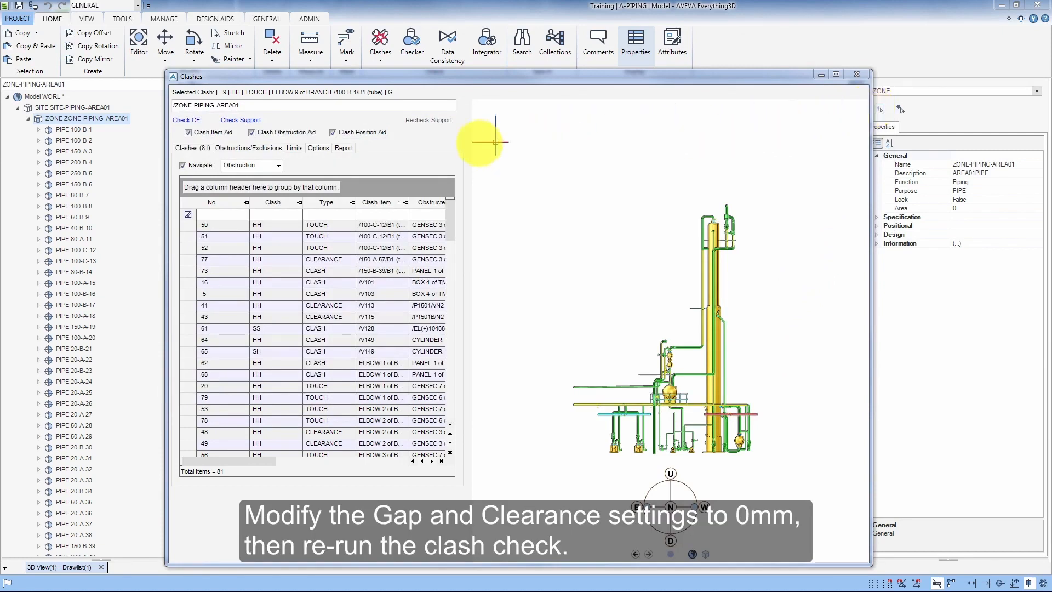
# - Set the clash Clearance tolerance to 0 and save the options as user settings
pyautogui.click(350, 150)
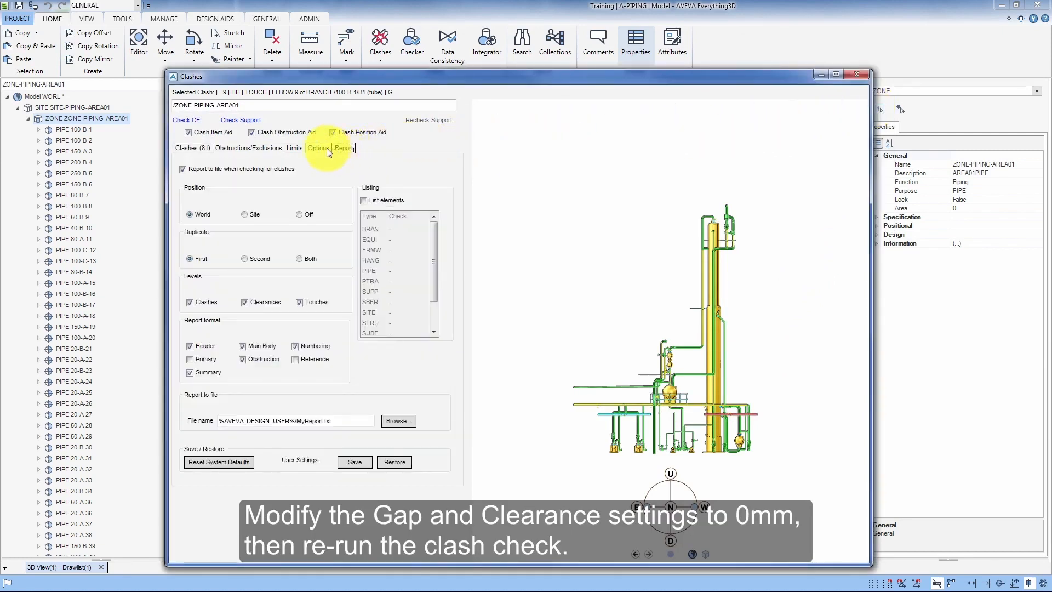
pyautogui.click(327, 148)
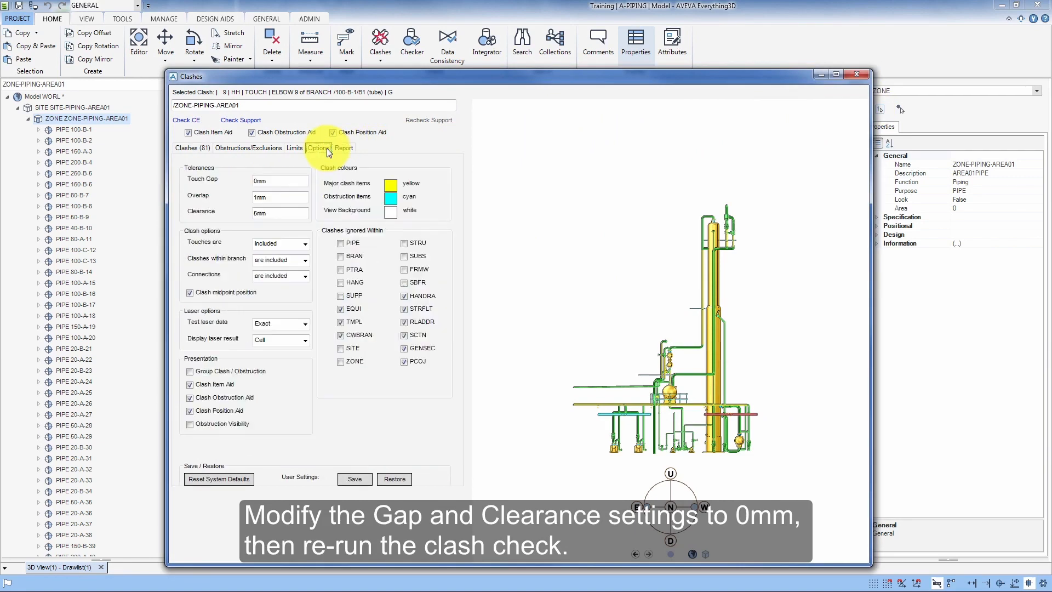
pyautogui.doubleClick(270, 213)
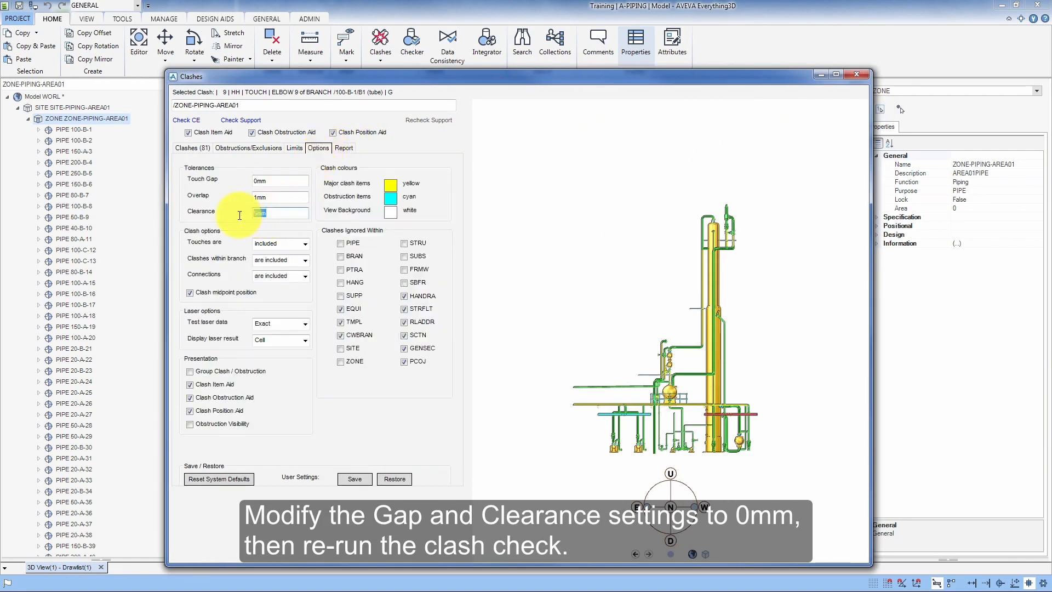
pyautogui.write('0')
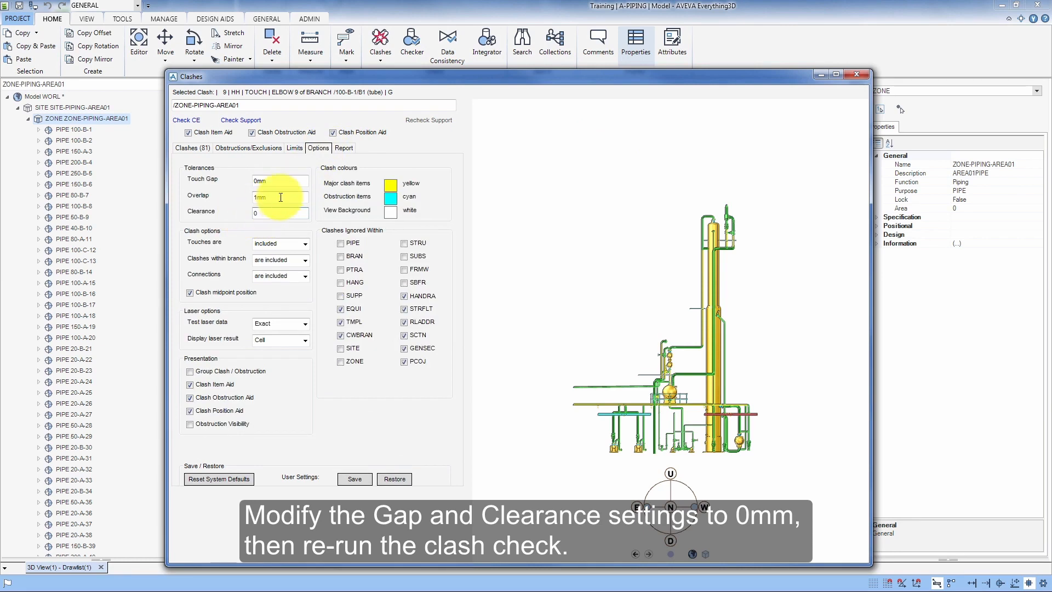
pyautogui.click(355, 481)
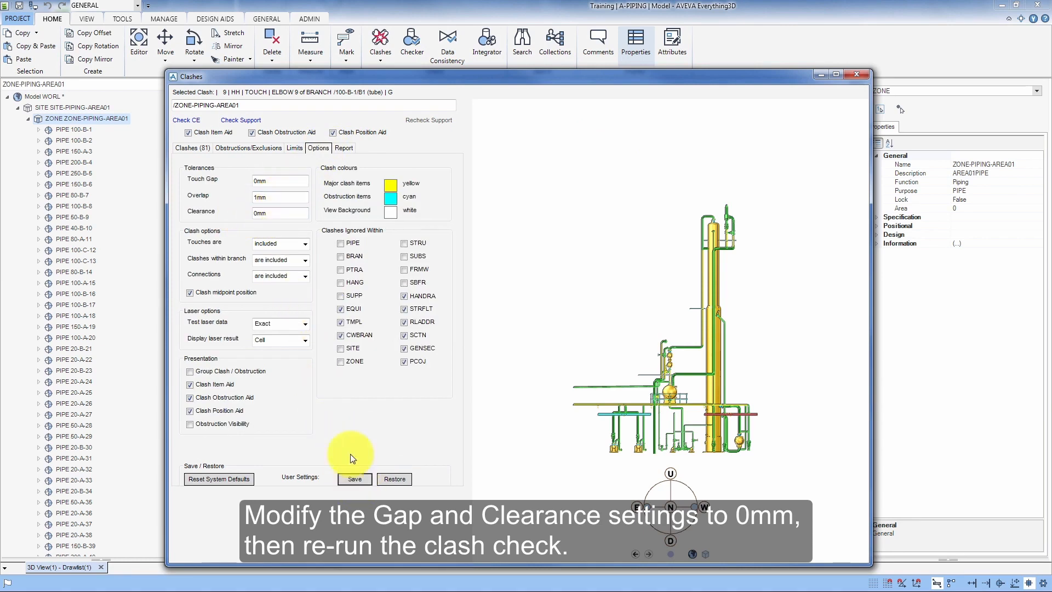
# - Re-run Check CE on ZONE-PIPING-AREA01 and review the clash summary at the end of MyReport.txt
pyautogui.click(199, 148)
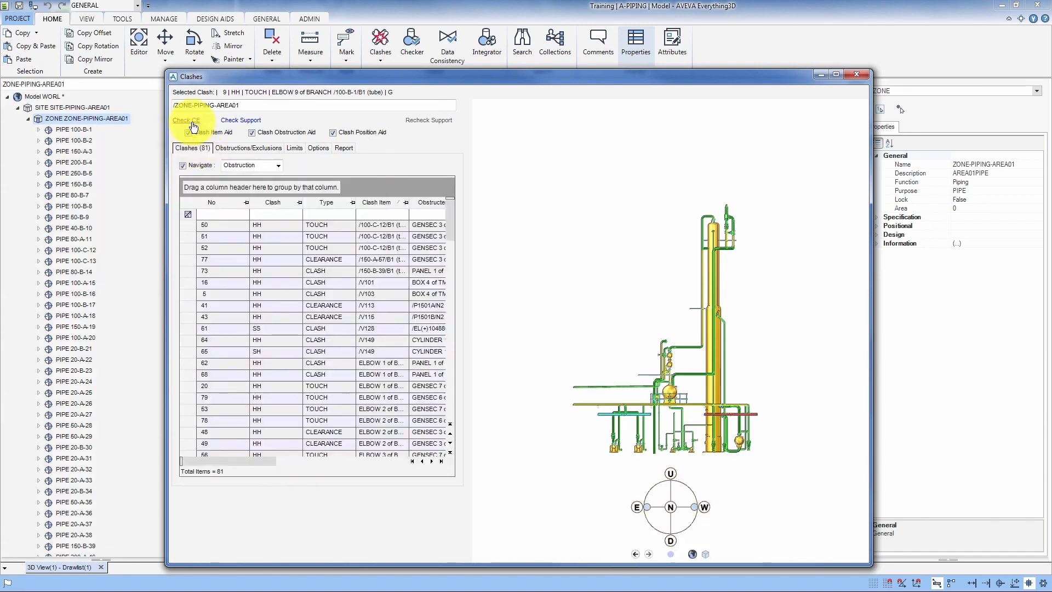
pyautogui.click(193, 125)
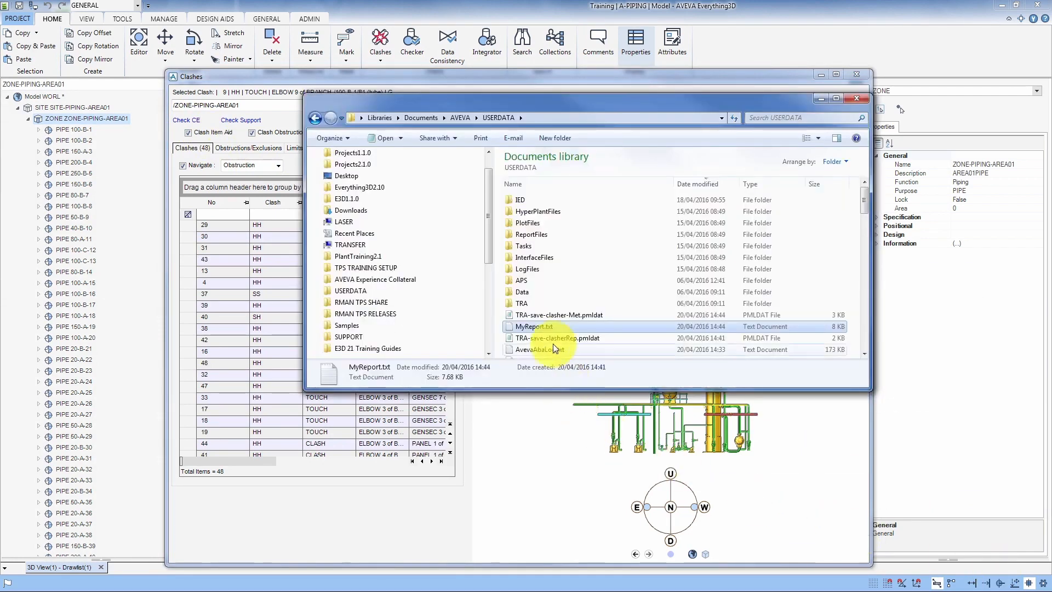
pyautogui.doubleClick(546, 324)
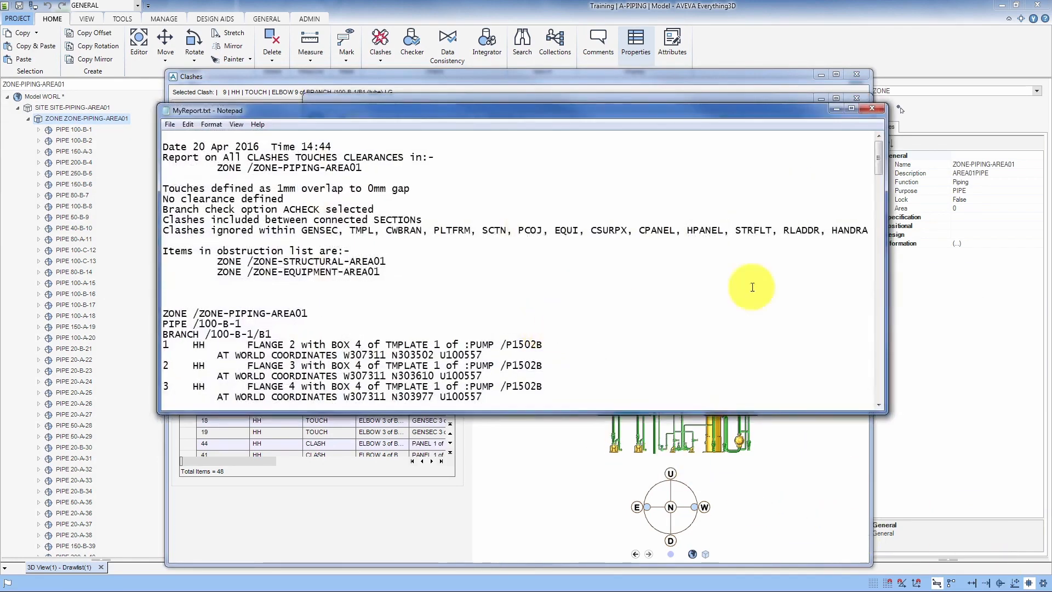
pyautogui.moveTo(880, 156); pyautogui.dragTo(880, 406)
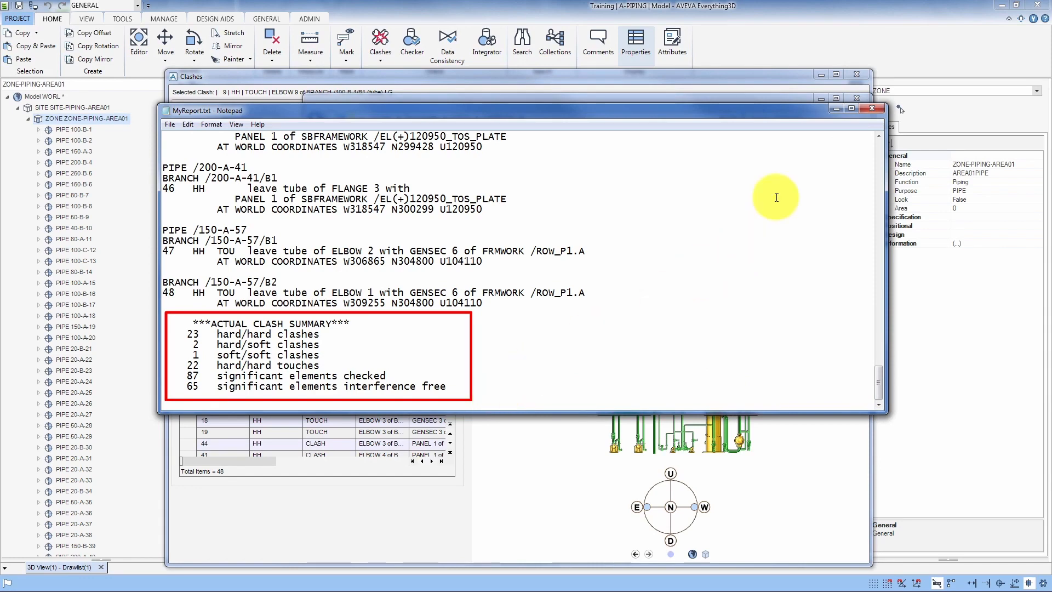
pyautogui.click(837, 109)
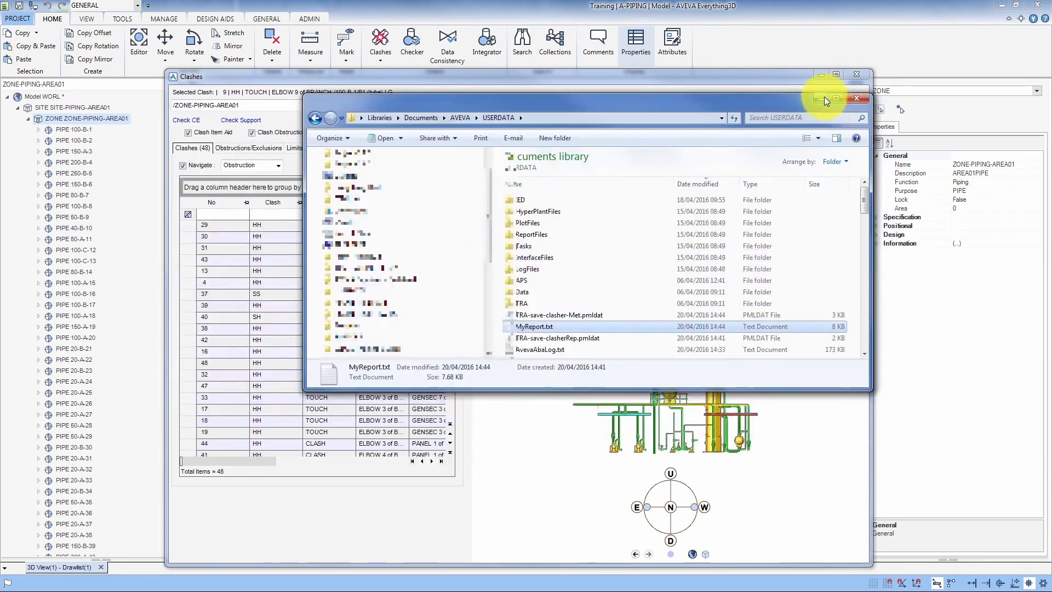
pyautogui.click(824, 97)
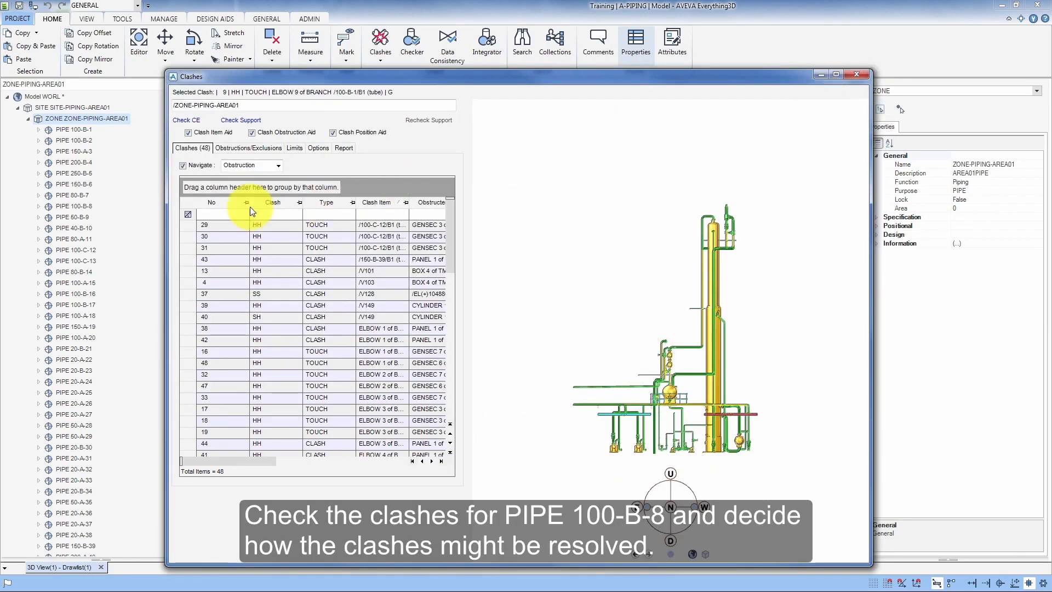
# - Run Check CE on pipe 100-B-8 and step through each of its listed clashes
pyautogui.click(77, 206)
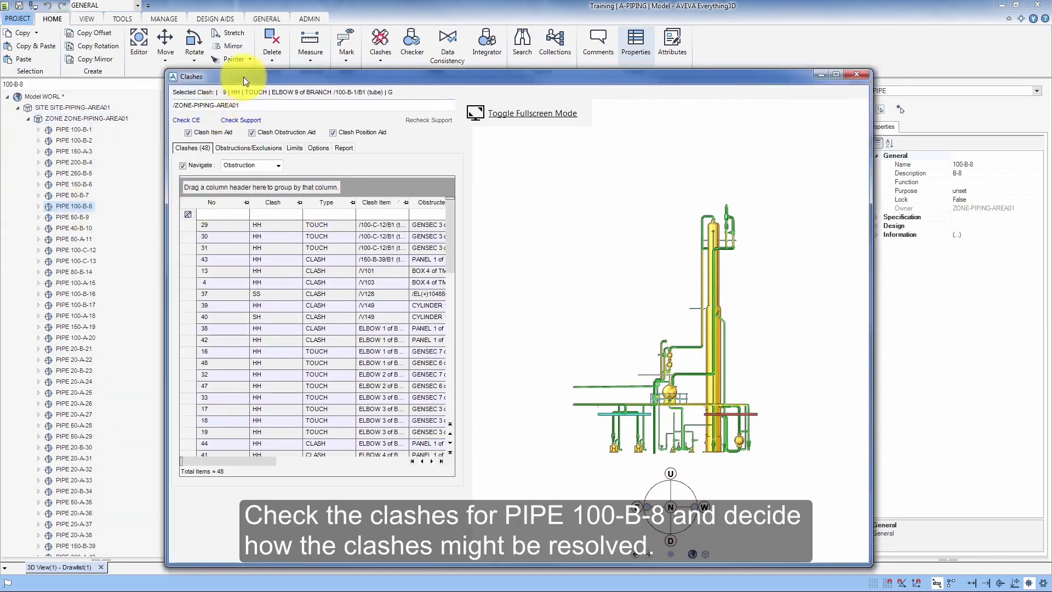
pyautogui.click(195, 120)
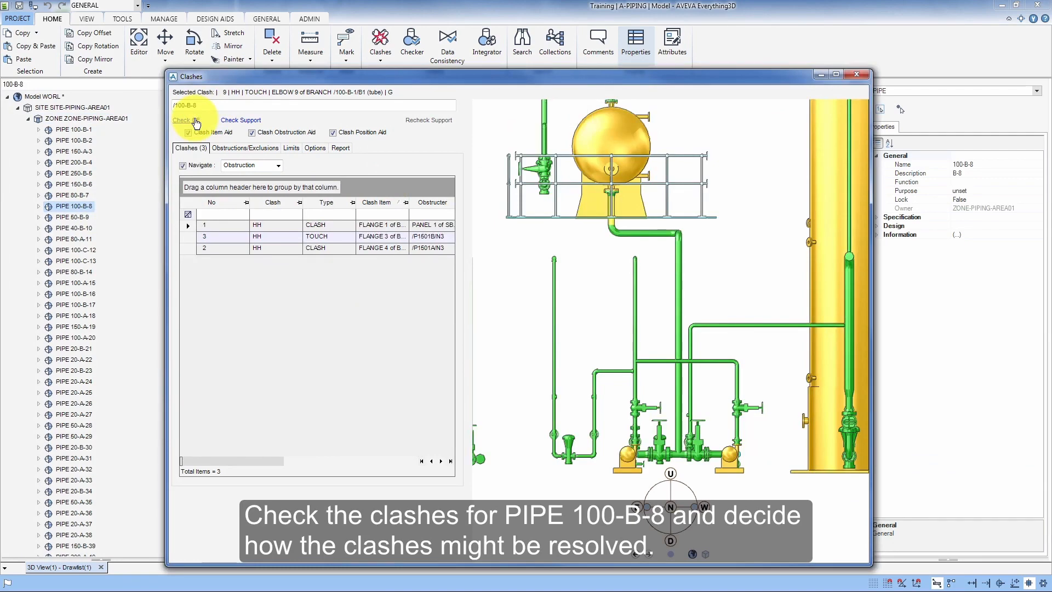
pyautogui.click(187, 226)
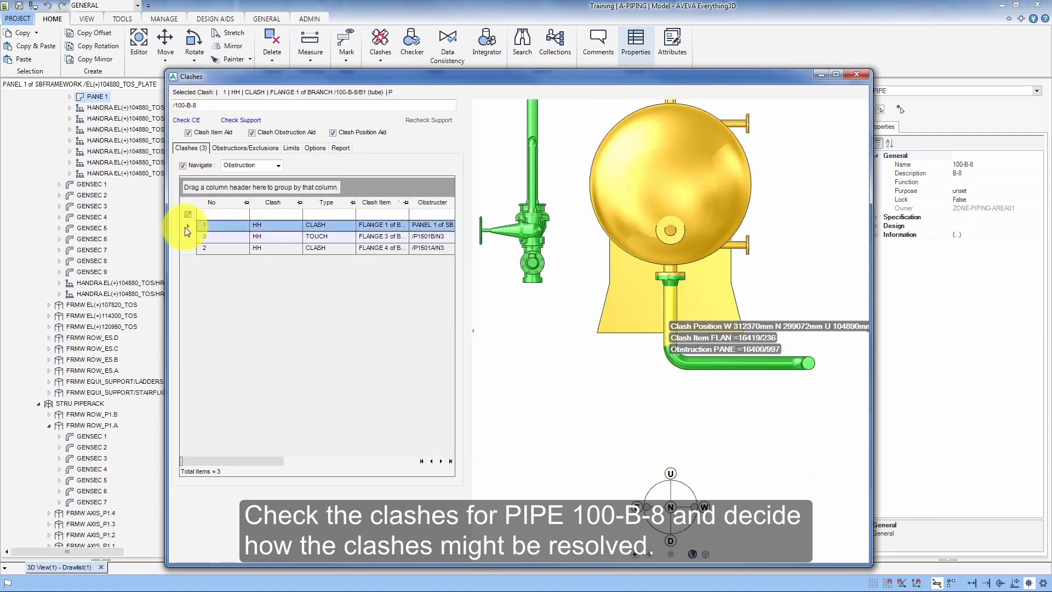
pyautogui.click(186, 236)
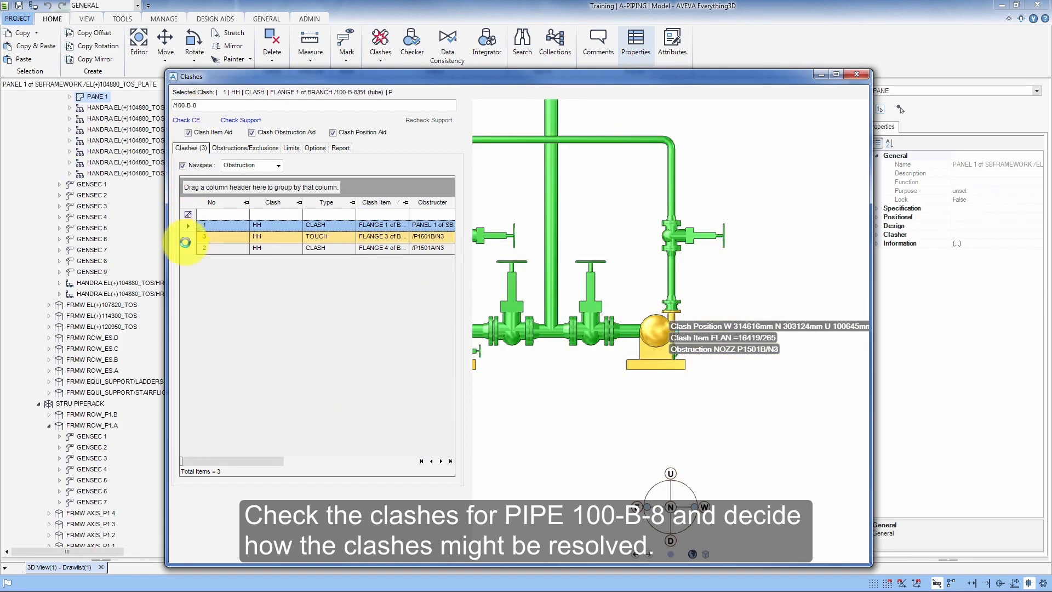
pyautogui.click(212, 252)
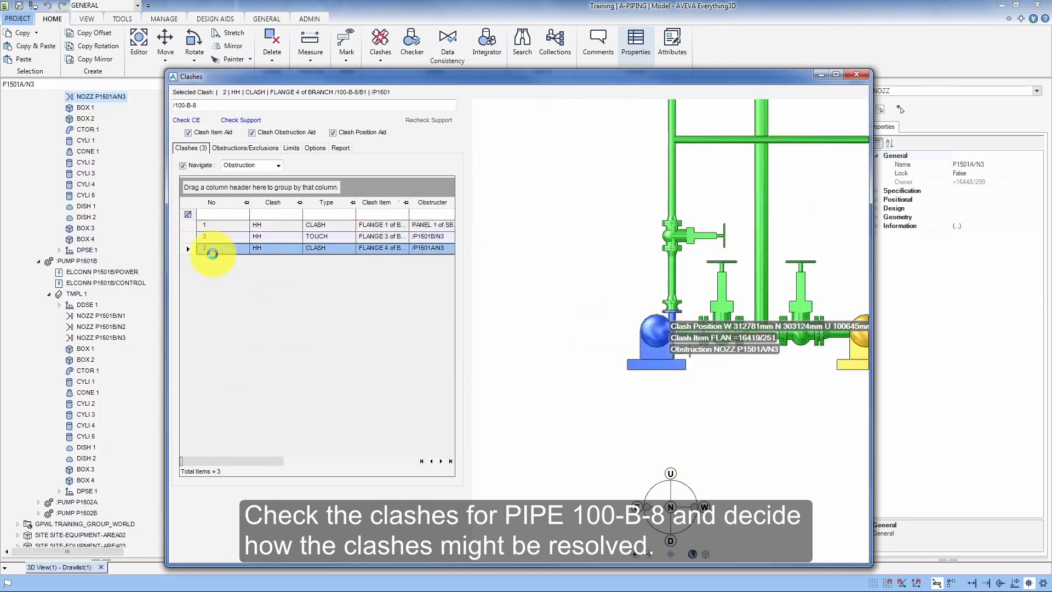